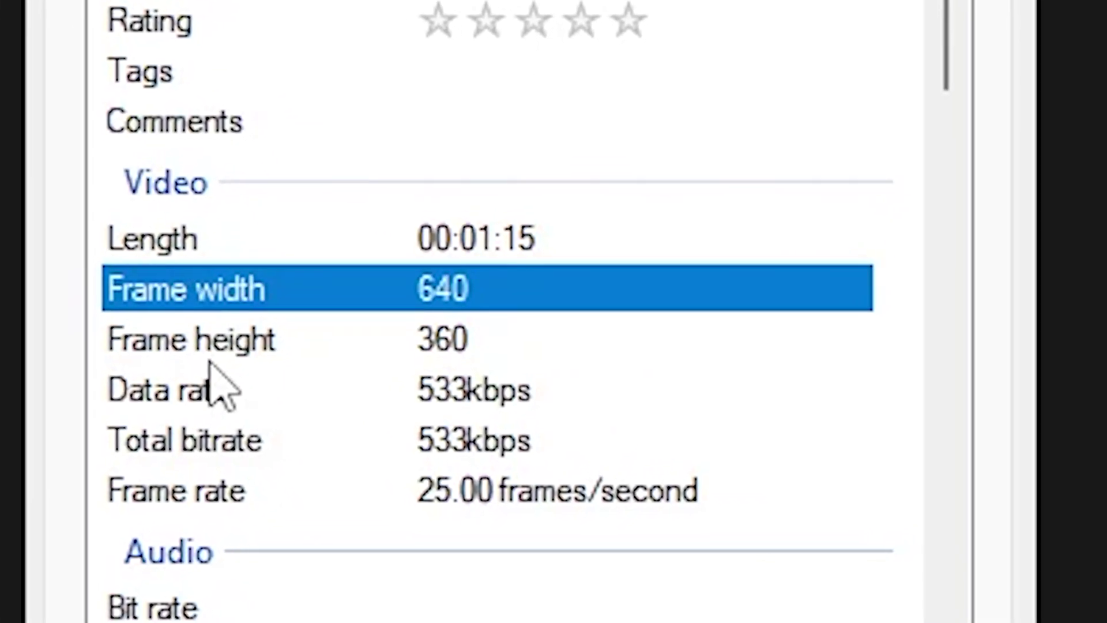
Check the Client Fiver clip's Details tab: 640 × 360 frame size at 25 fps
{"action": "left_click", "coordinate": [210, 359]}
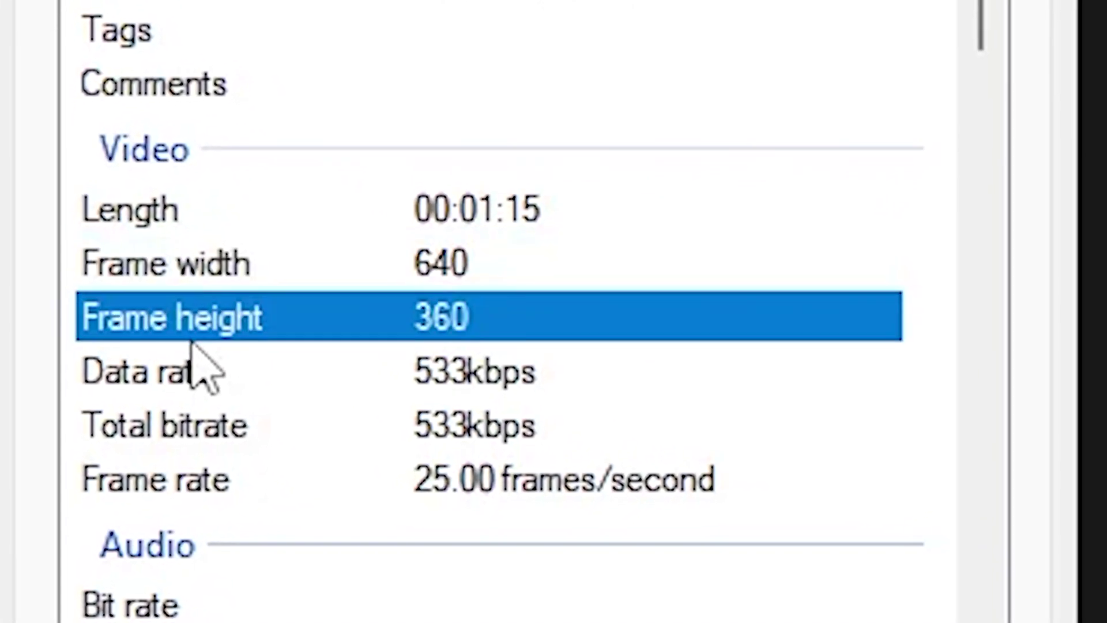
{"action": "left_click", "coordinate": [234, 306]}
{"action": "left_click", "coordinate": [288, 333]}
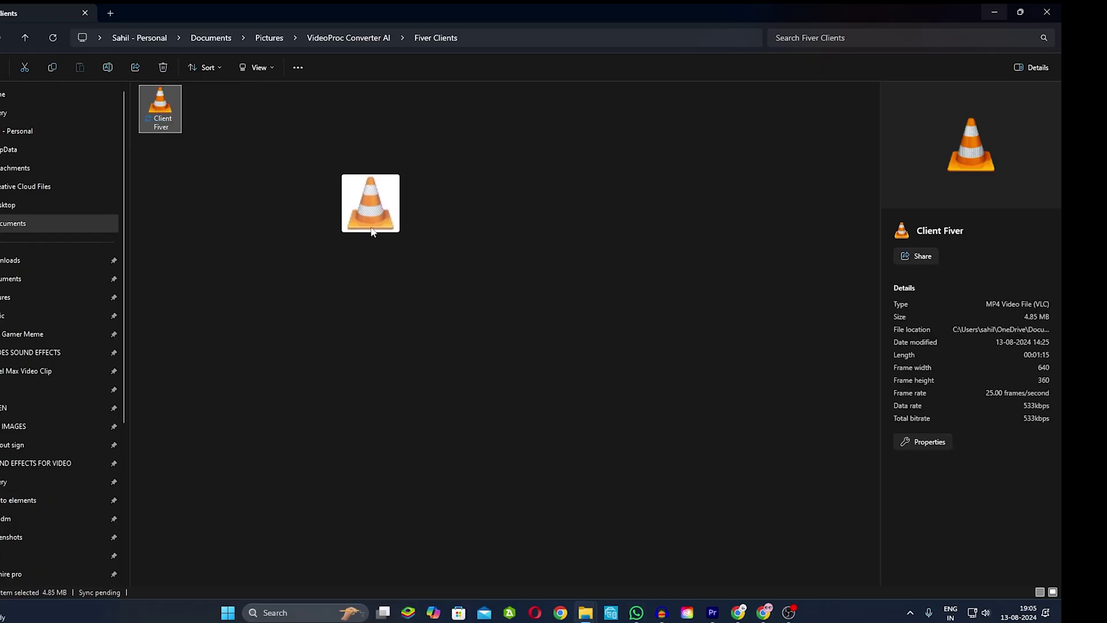
Place the Client Fiver video on the V1 timeline track and select it
{"action": "left_click_drag", "start_coordinate": [712, 618], "coordinate": [505, 484]}
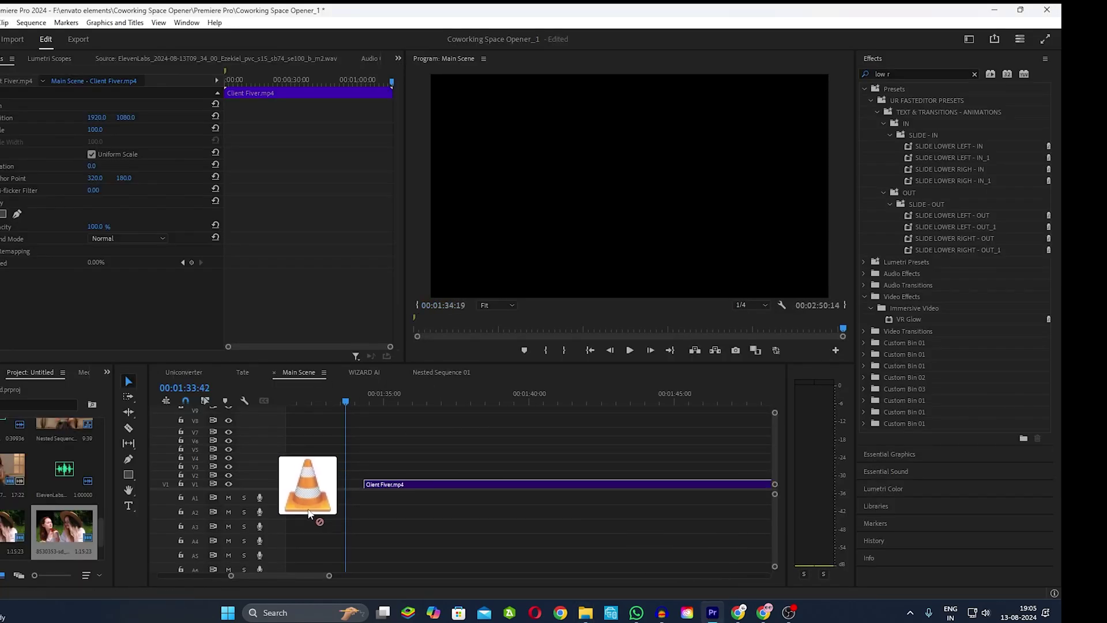
{"action": "left_click_drag", "start_coordinate": [309, 513], "coordinate": [651, 504]}
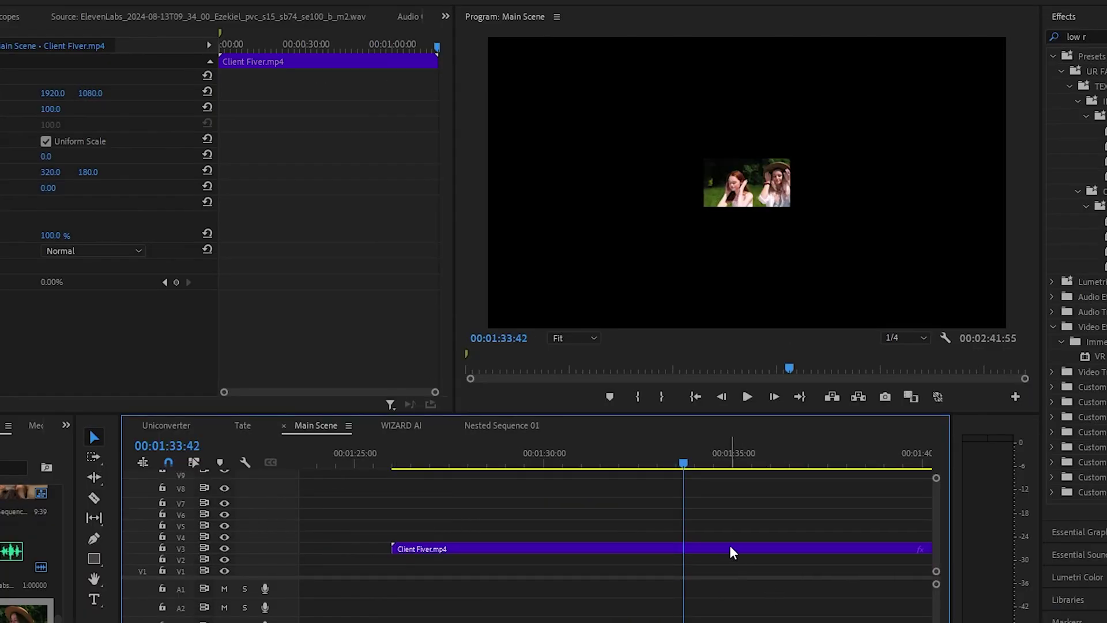
{"action": "left_click", "coordinate": [731, 552]}
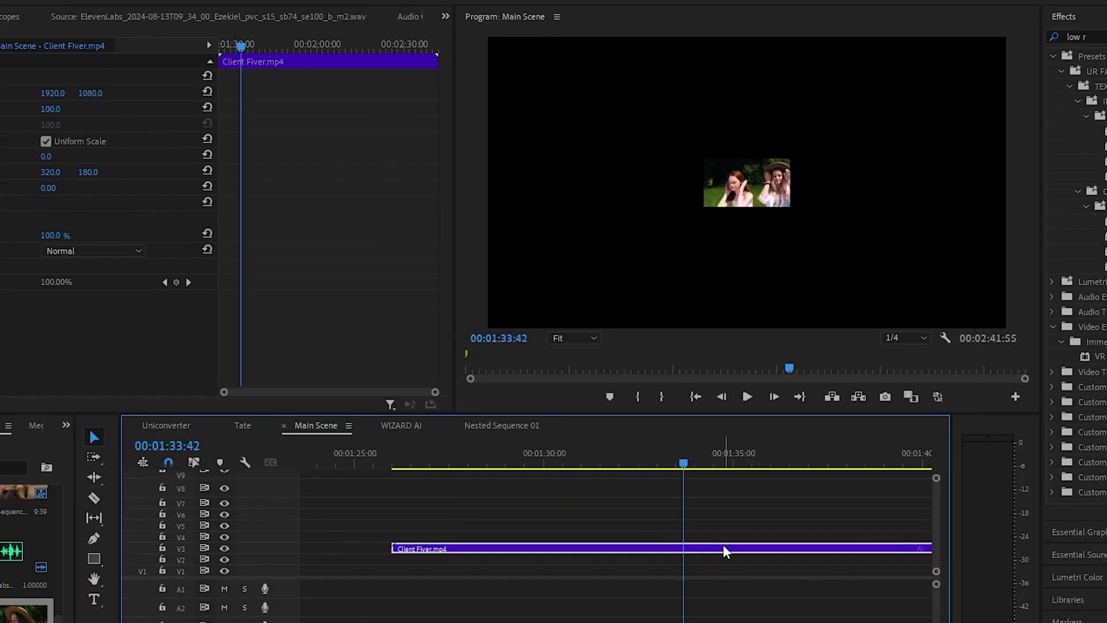
Scale the clip up to fill the Program monitor frame and play it to show the blur
{"action": "left_click_drag", "start_coordinate": [52, 109], "coordinate": [58, 110]}
{"action": "left_click", "coordinate": [769, 189]}
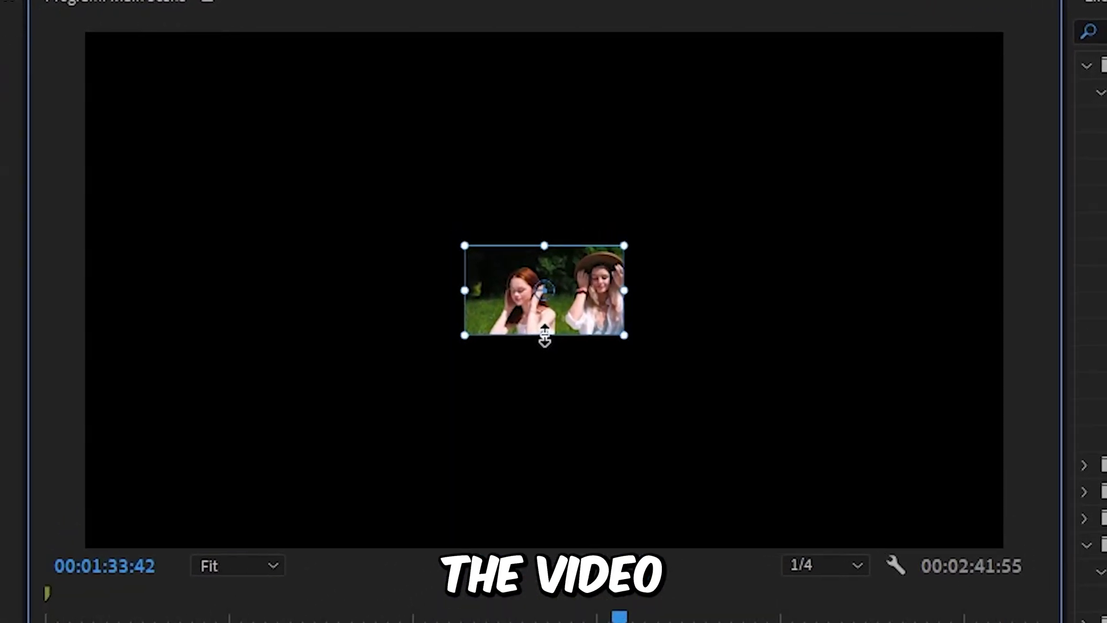
{"action": "left_click_drag", "start_coordinate": [544, 337], "coordinate": [600, 545]}
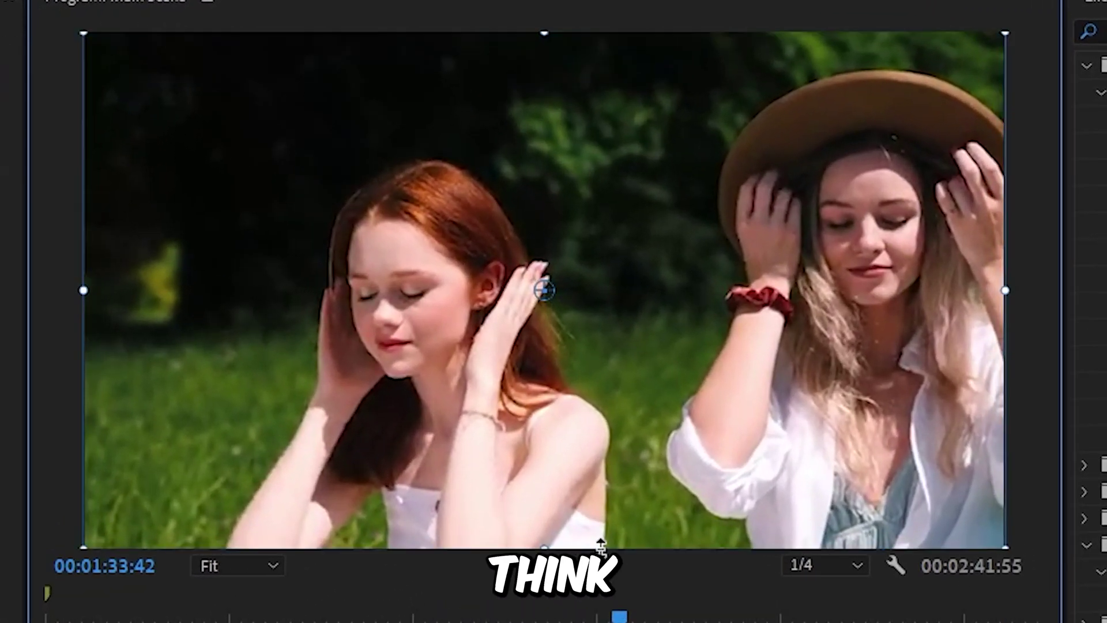
{"action": "key", "text": "space"}
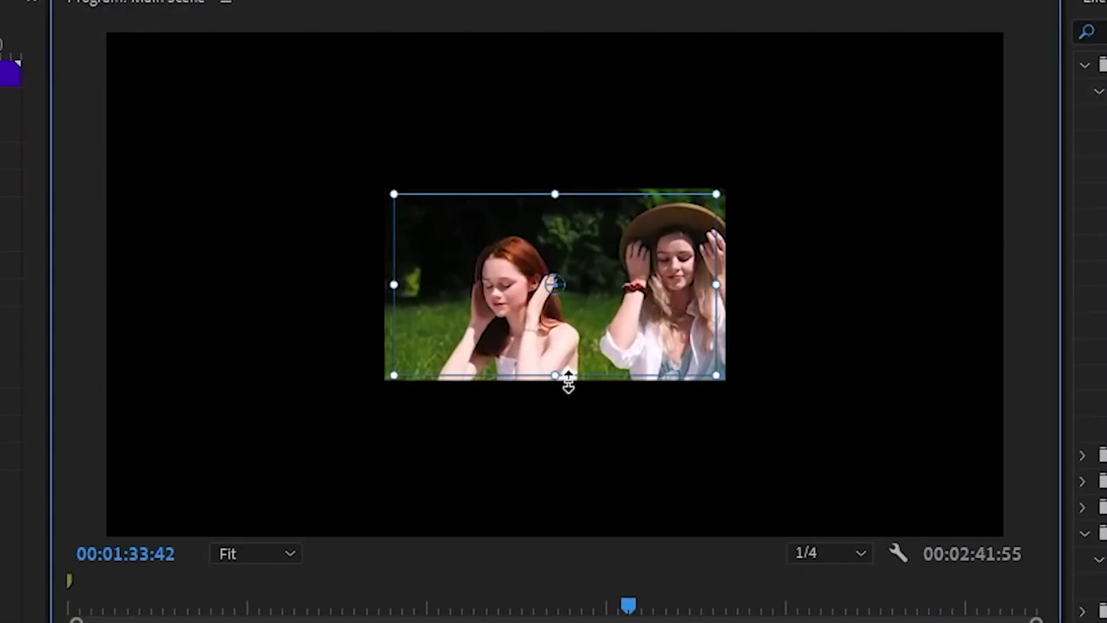
{"action": "left_click_drag", "start_coordinate": [566, 380], "coordinate": [616, 528]}
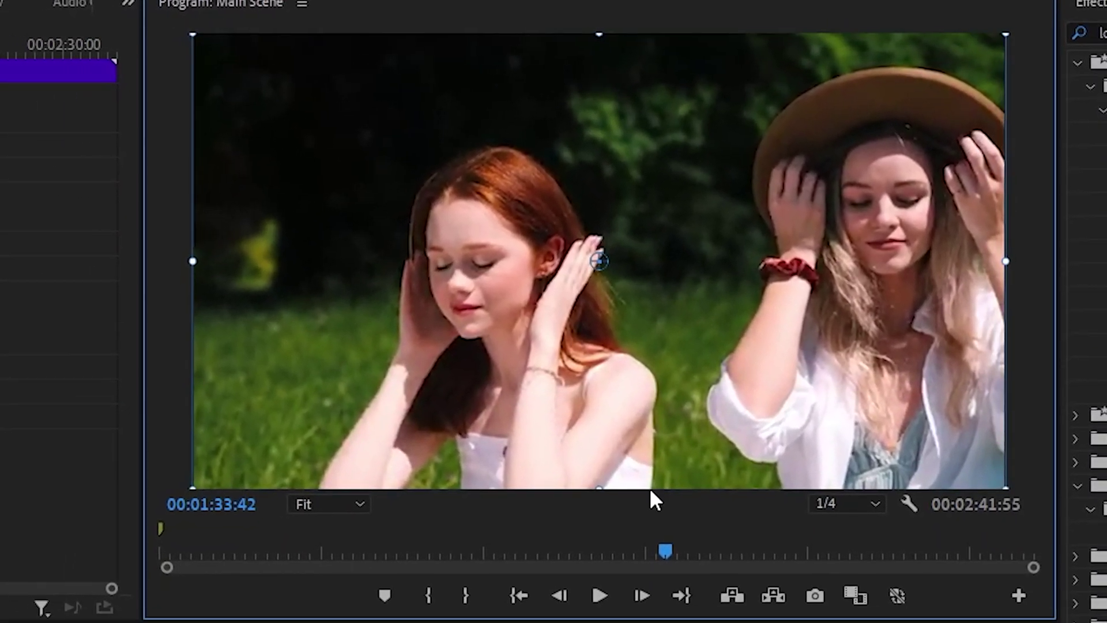
{"action": "key", "text": "space"}
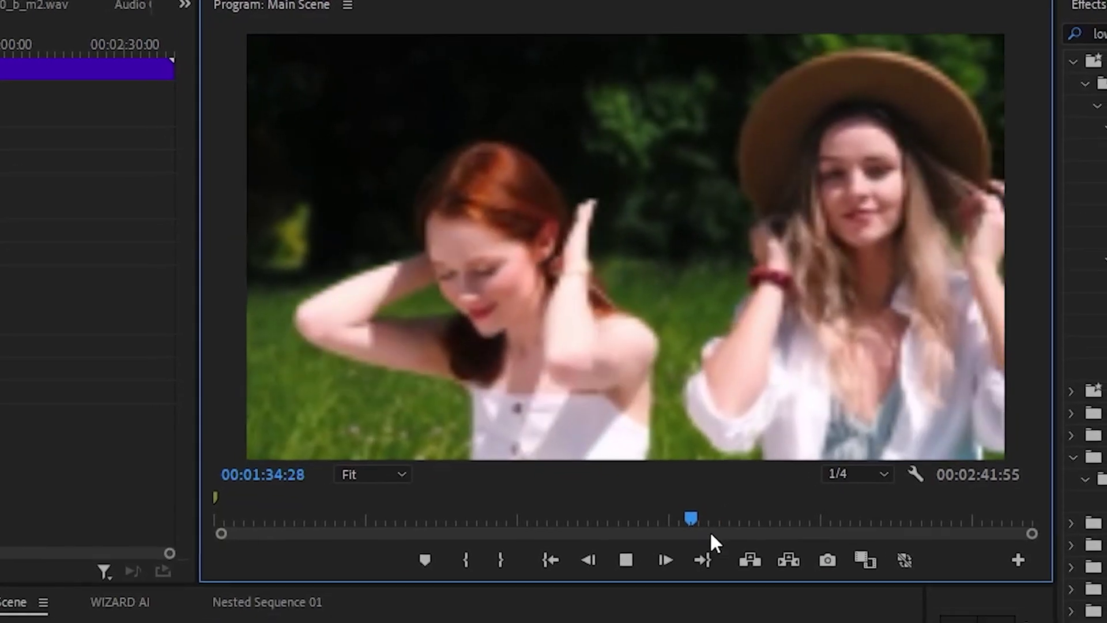
{"action": "key", "text": "space"}
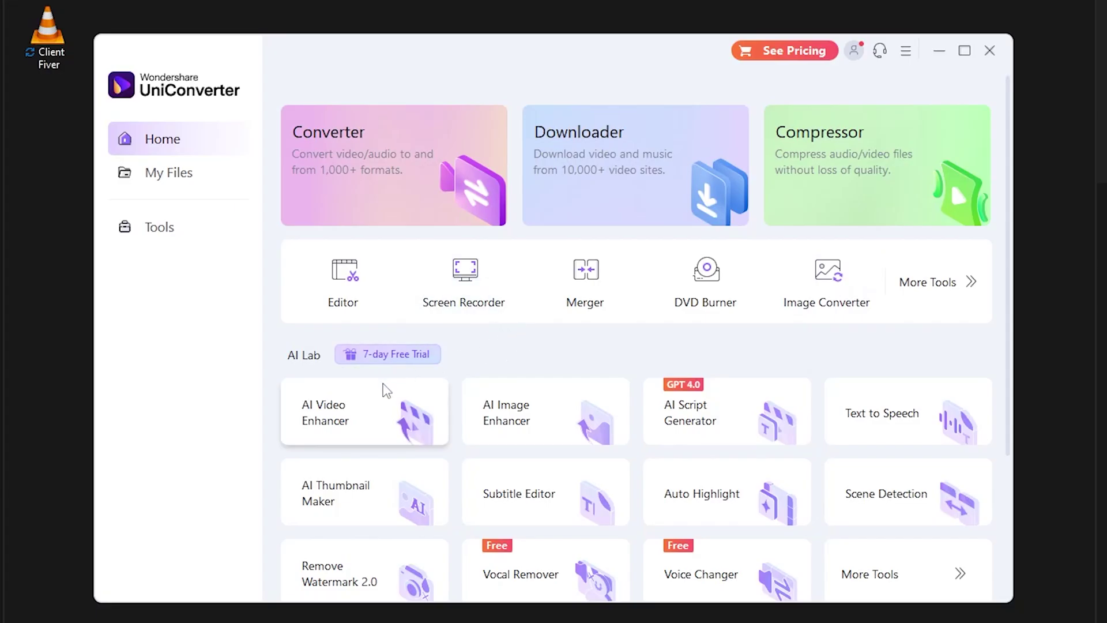
Load the Client Fiver video into the AI Video Enhancer
{"action": "left_click", "coordinate": [365, 431]}
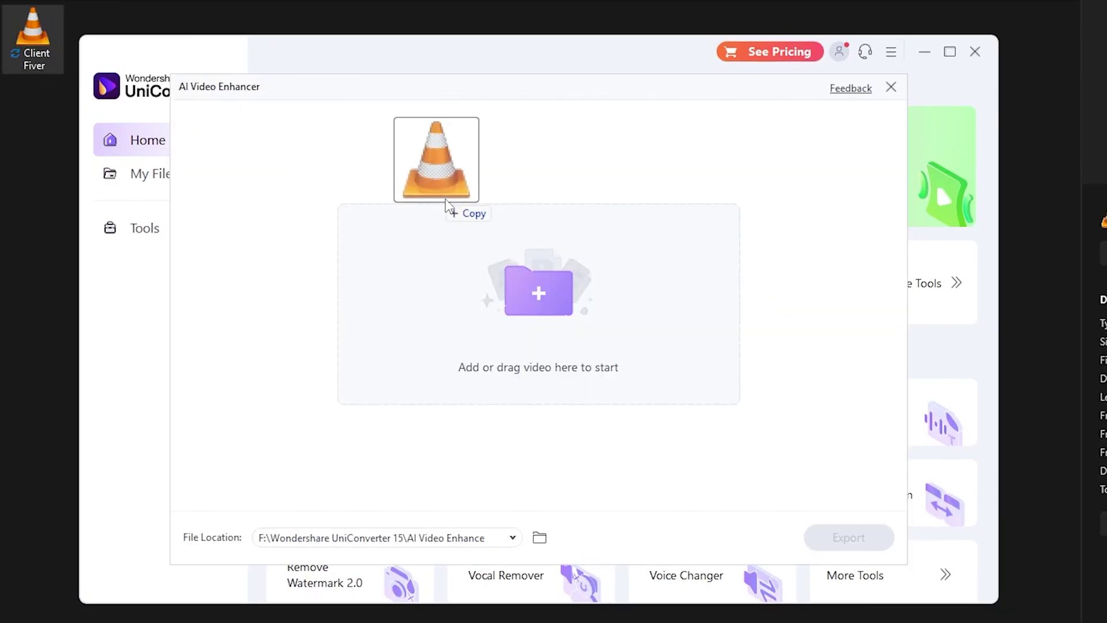
{"action": "left_click_drag", "start_coordinate": [445, 198], "coordinate": [539, 328]}
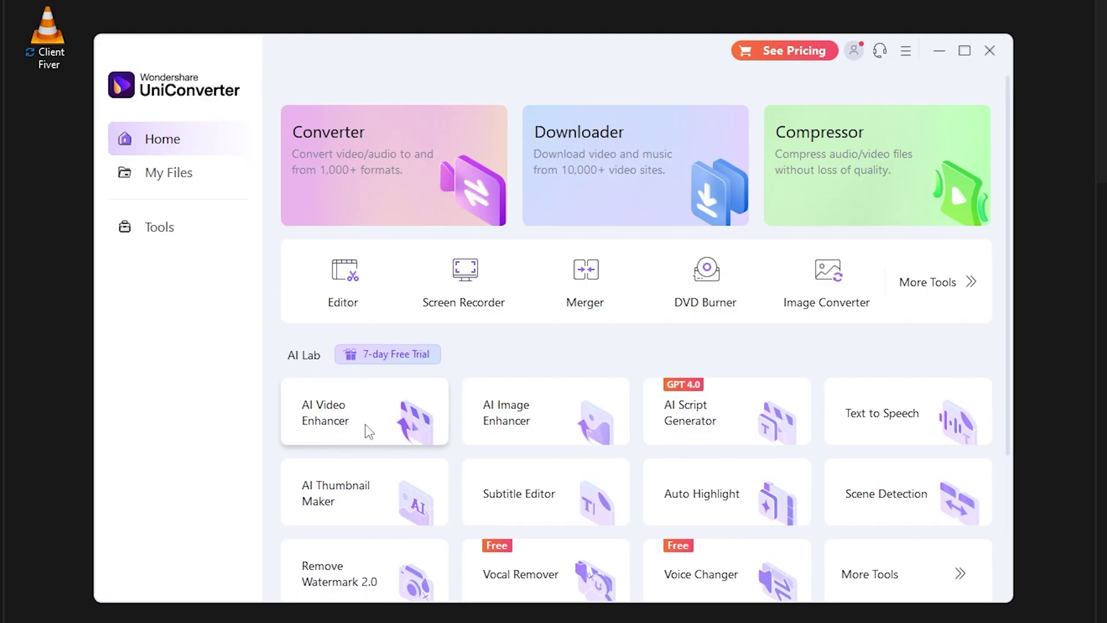
{"action": "left_click", "coordinate": [365, 426]}
{"action": "left_click_drag", "start_coordinate": [517, 231], "coordinate": [552, 327]}
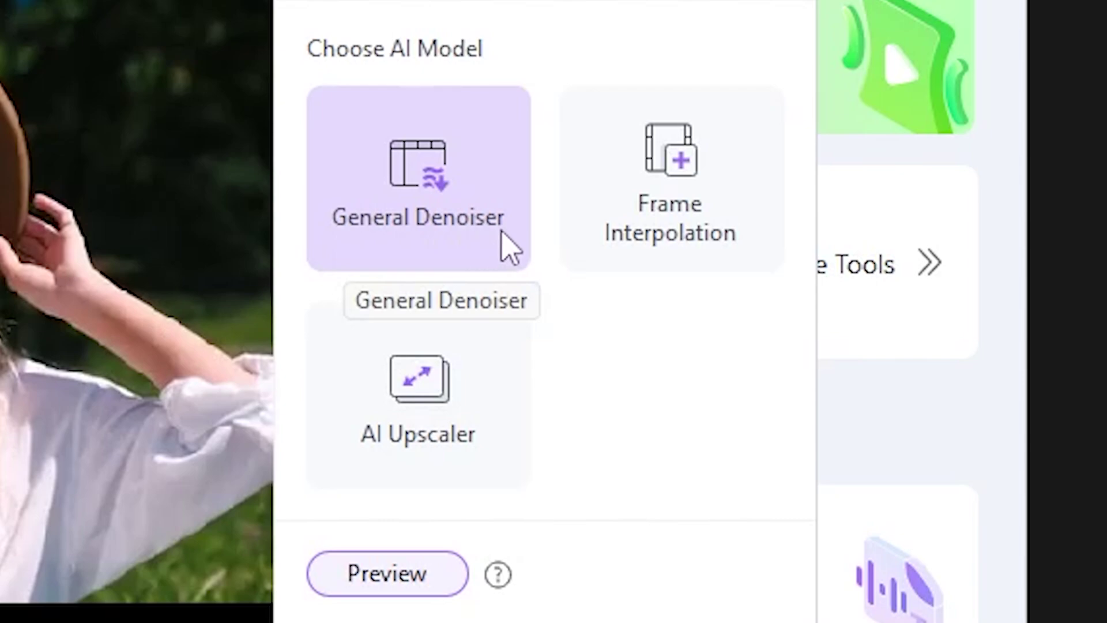
Choose the AI Upscaler model at 4X (2560×1440) and export
{"action": "left_click", "coordinate": [640, 242]}
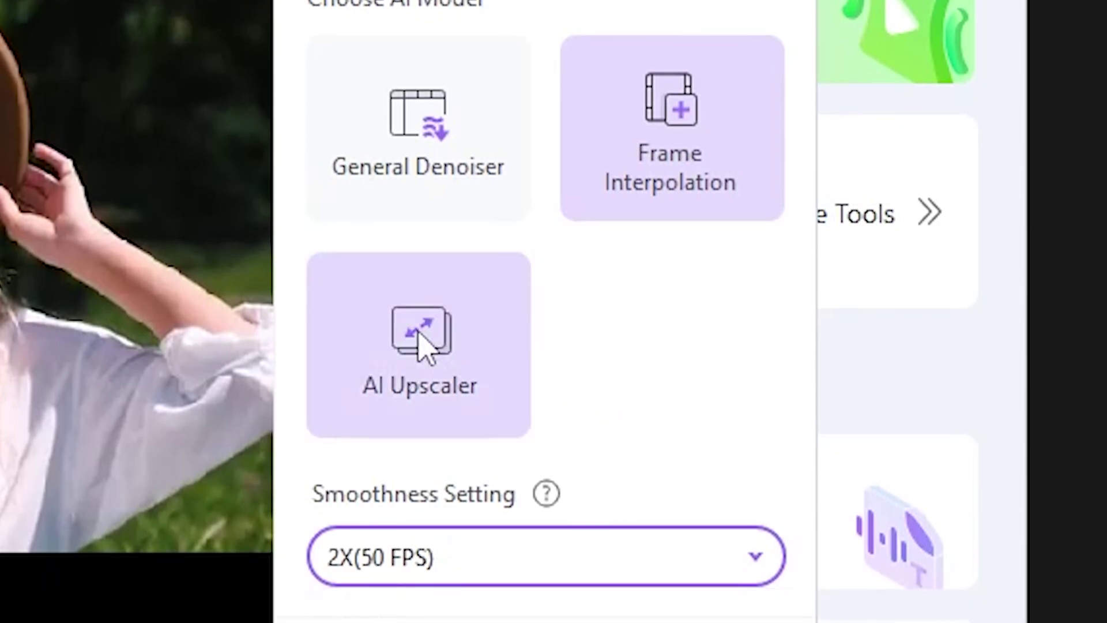
{"action": "left_click", "coordinate": [422, 346]}
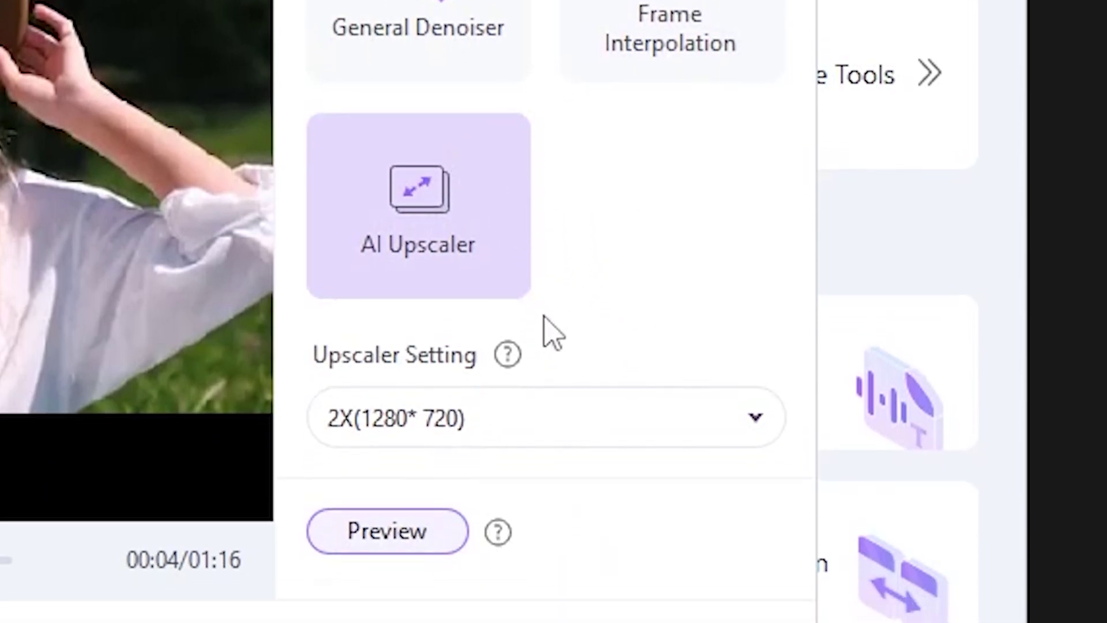
{"action": "left_click", "coordinate": [544, 430]}
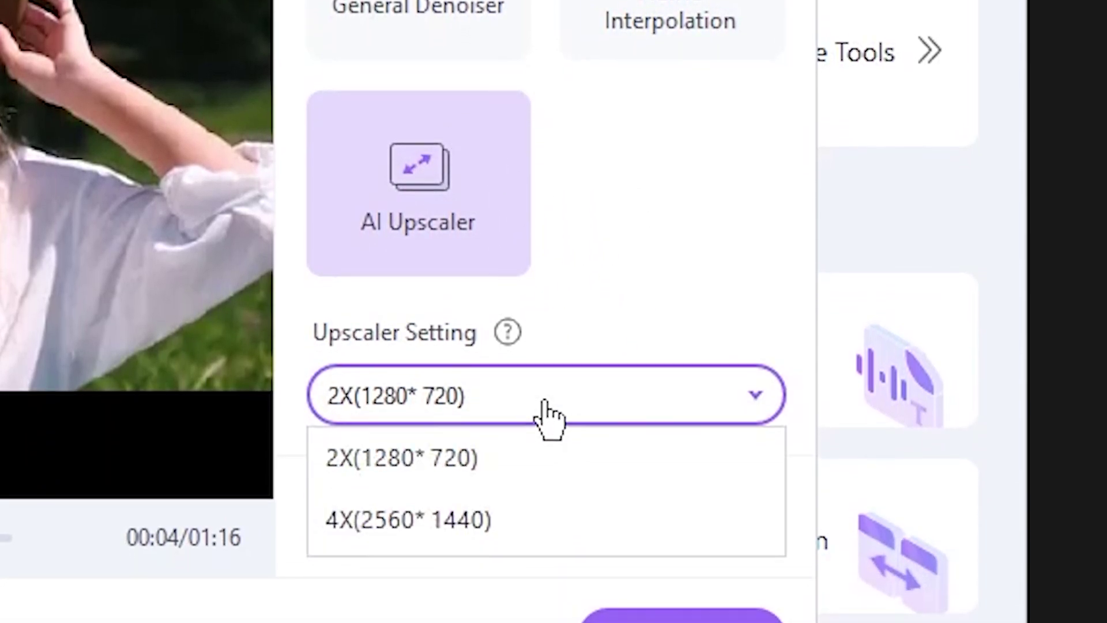
{"action": "left_click", "coordinate": [505, 517]}
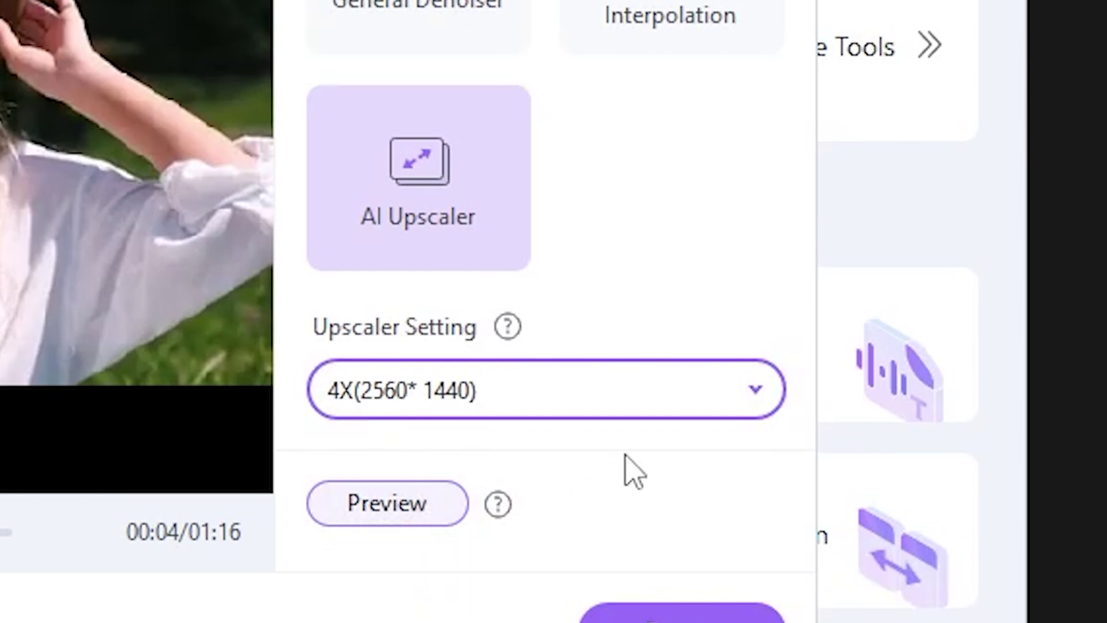
{"action": "left_click", "coordinate": [699, 616]}
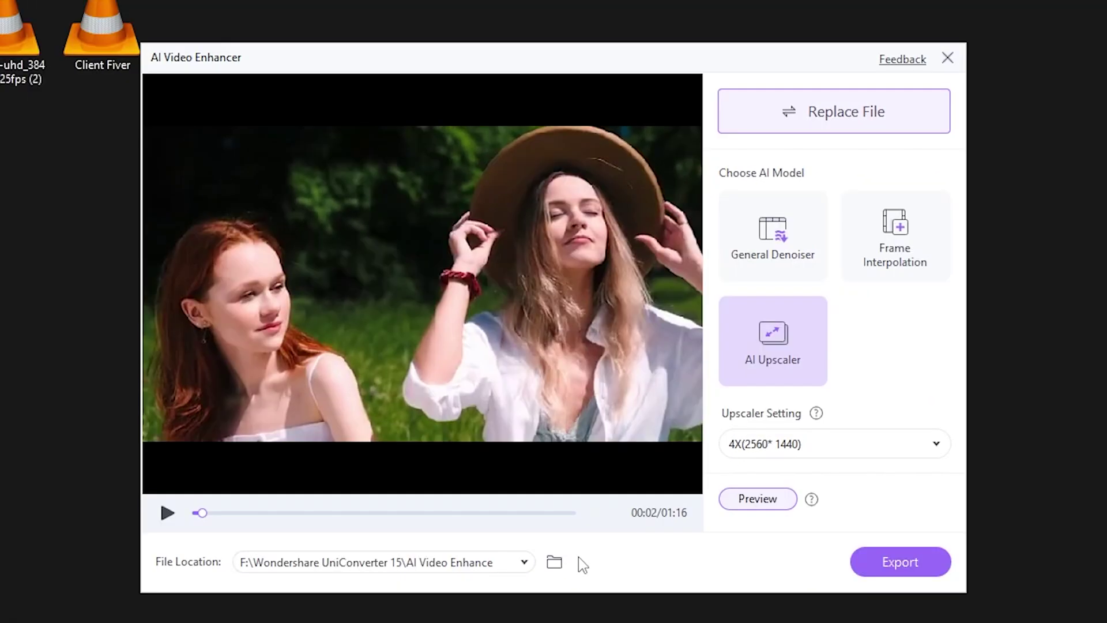
Open the AI Video Enhance output folder and play the upscaled Client Fiver video
{"action": "left_click", "coordinate": [554, 563]}
{"action": "double_click", "coordinate": [191, 101]}
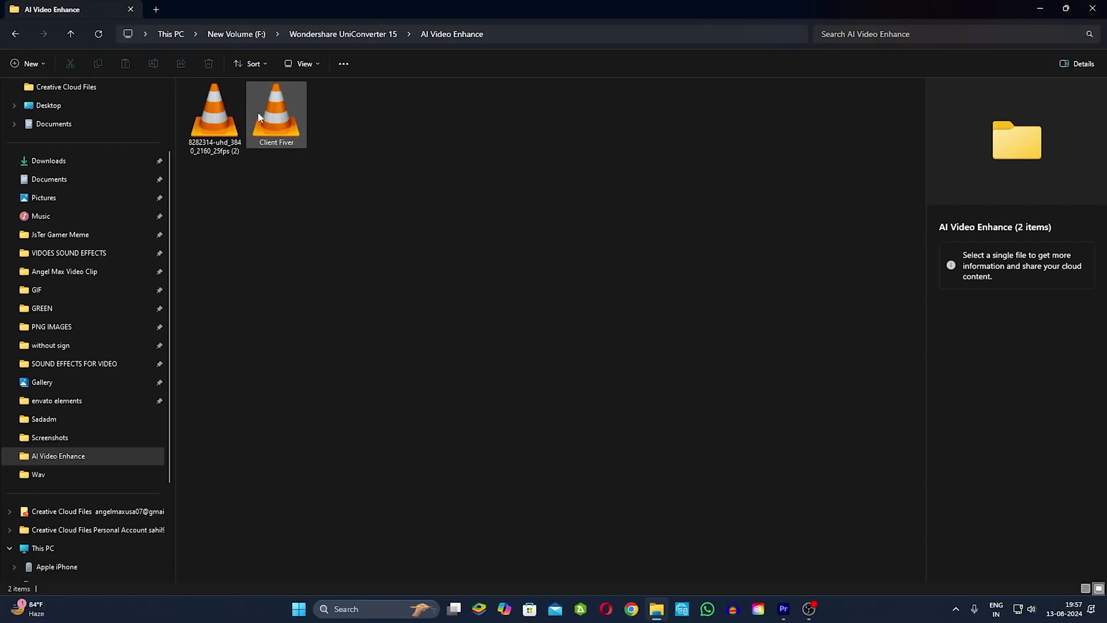
Drop the upscaled Client Fiver file onto the Premiere timeline and play it
{"action": "left_click_drag", "start_coordinate": [769, 557], "coordinate": [792, 610]}
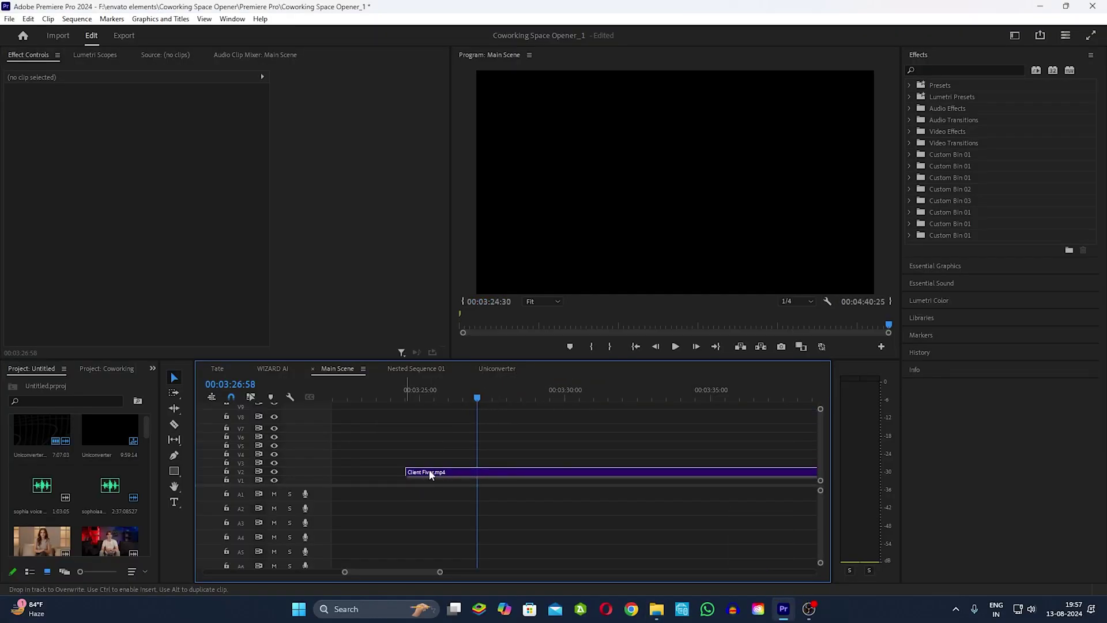
{"action": "left_click", "coordinate": [657, 389]}
{"action": "key", "text": "space"}
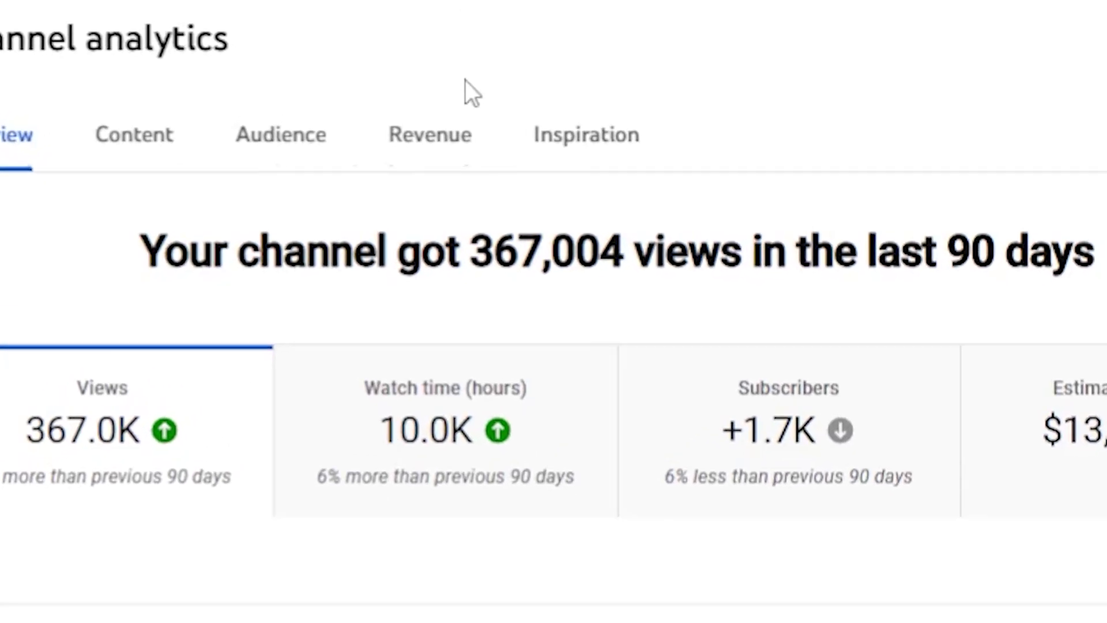
Show the Revenue tab, with estimated revenue of $13,845.86
{"action": "left_click", "coordinate": [501, 173]}
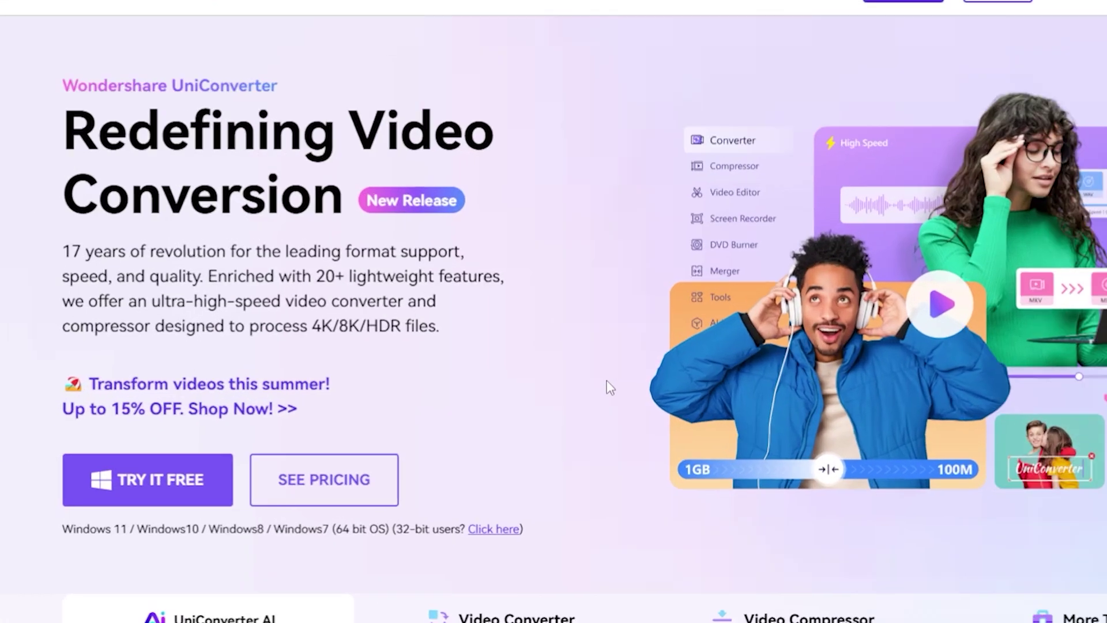
Choose TRY IT FREE on the UniConverter product page
{"action": "left_click", "coordinate": [149, 491]}
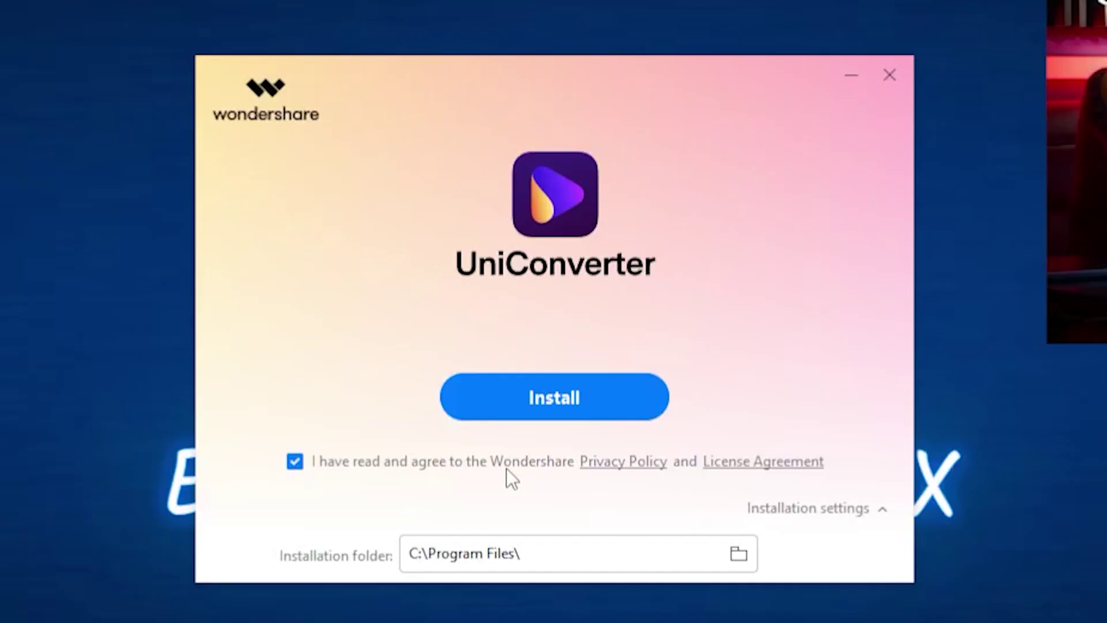
Install UniConverter with the agreement accepted and let it launch
{"action": "left_click", "coordinate": [550, 407]}
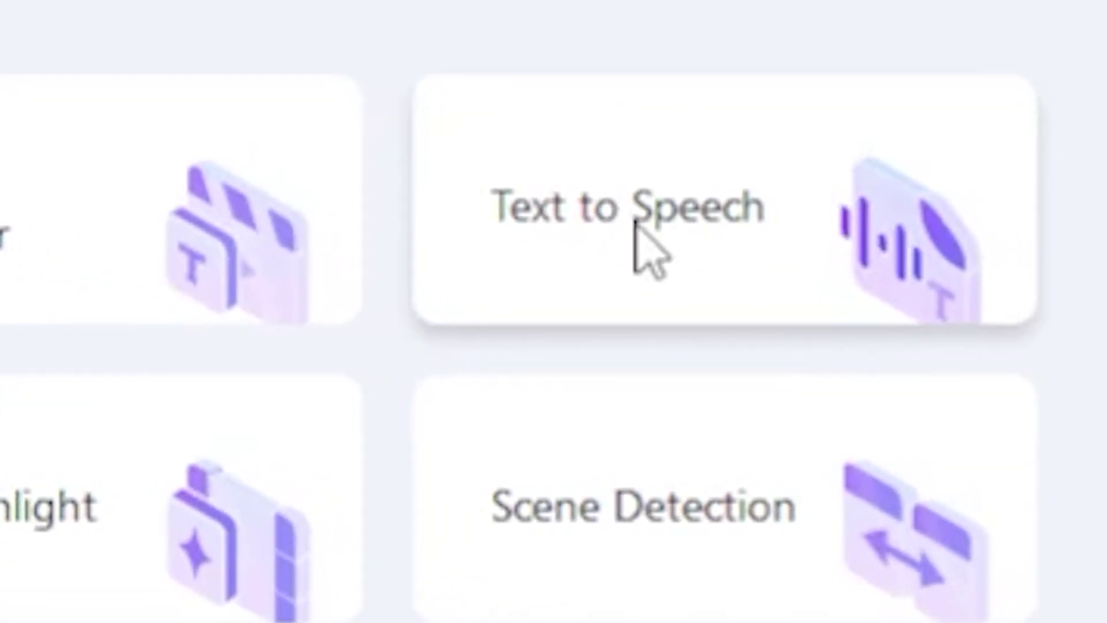
In Text to Speech, choose the Entertainment audio type with the Expressive tone of voice
{"action": "left_click", "coordinate": [896, 285]}
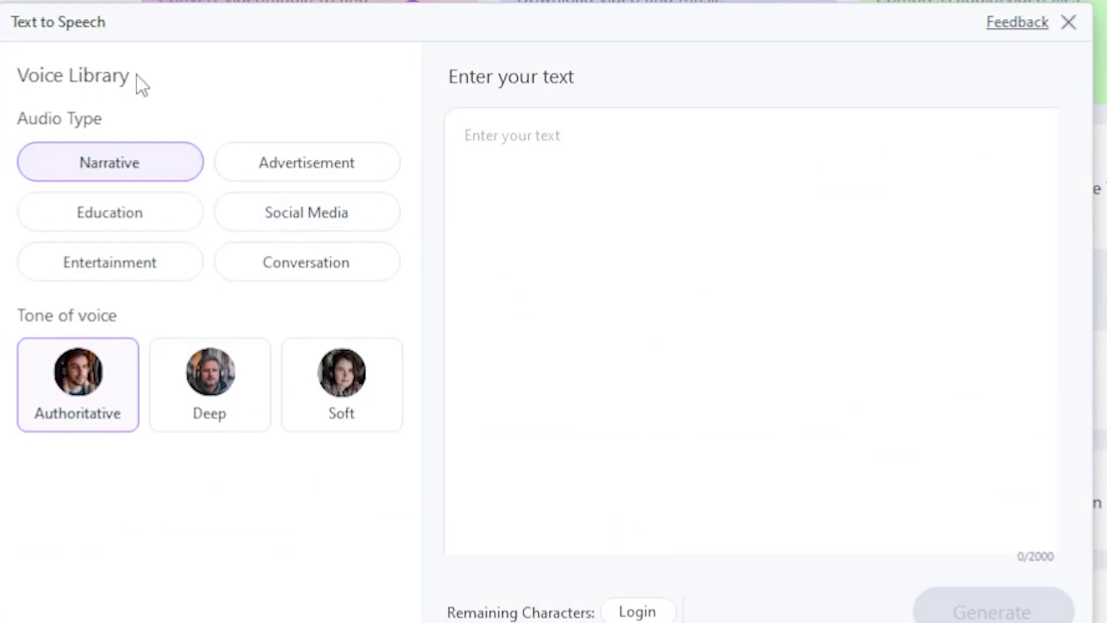
{"action": "left_click", "coordinate": [306, 214]}
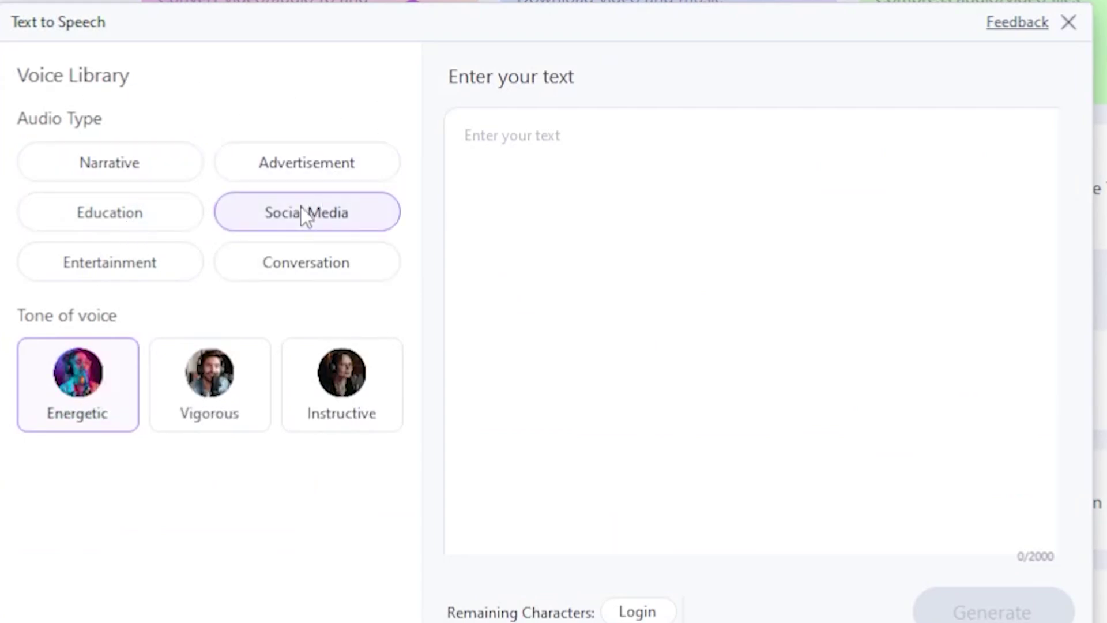
{"action": "key", "text": "Left"}
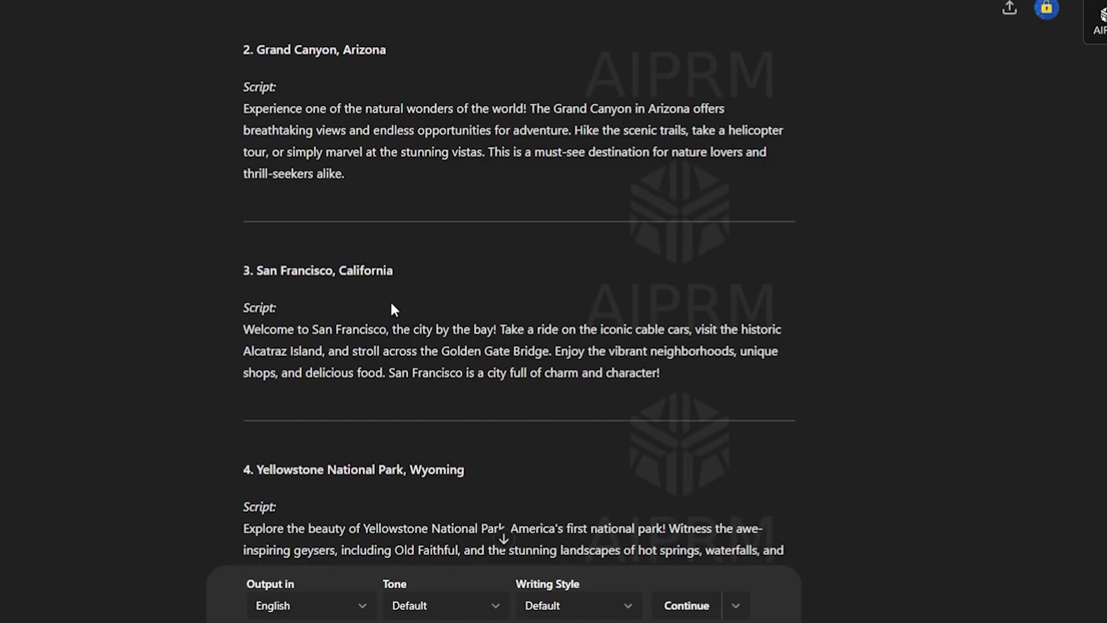
{"action": "left_click_drag", "start_coordinate": [239, 326], "coordinate": [663, 375]}
{"action": "key", "text": "ctrl+c"}
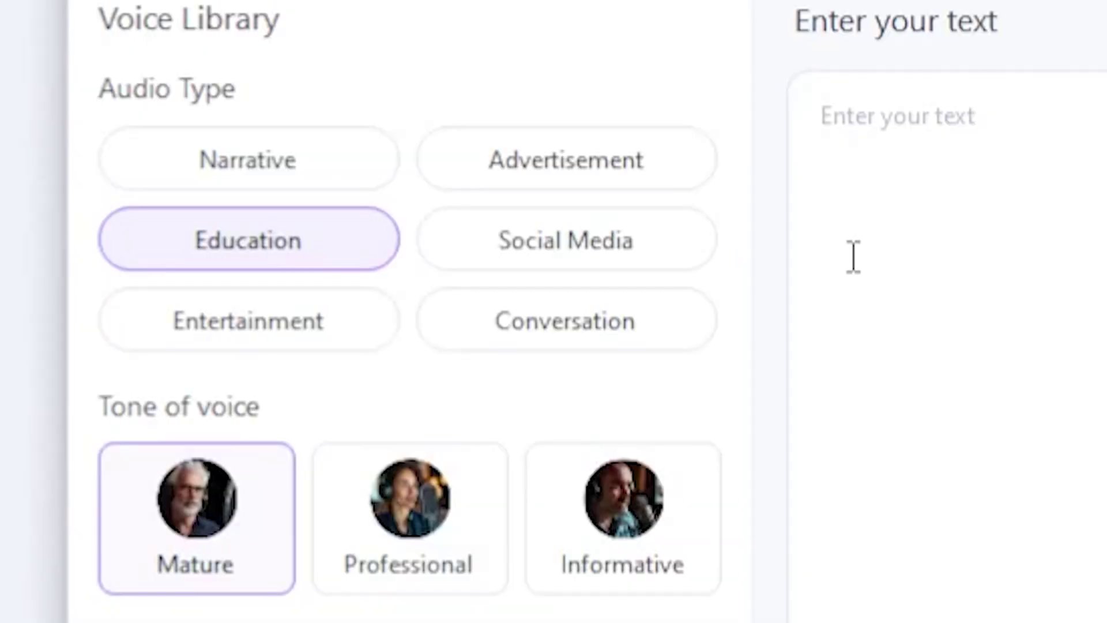
{"action": "left_click", "coordinate": [247, 337]}
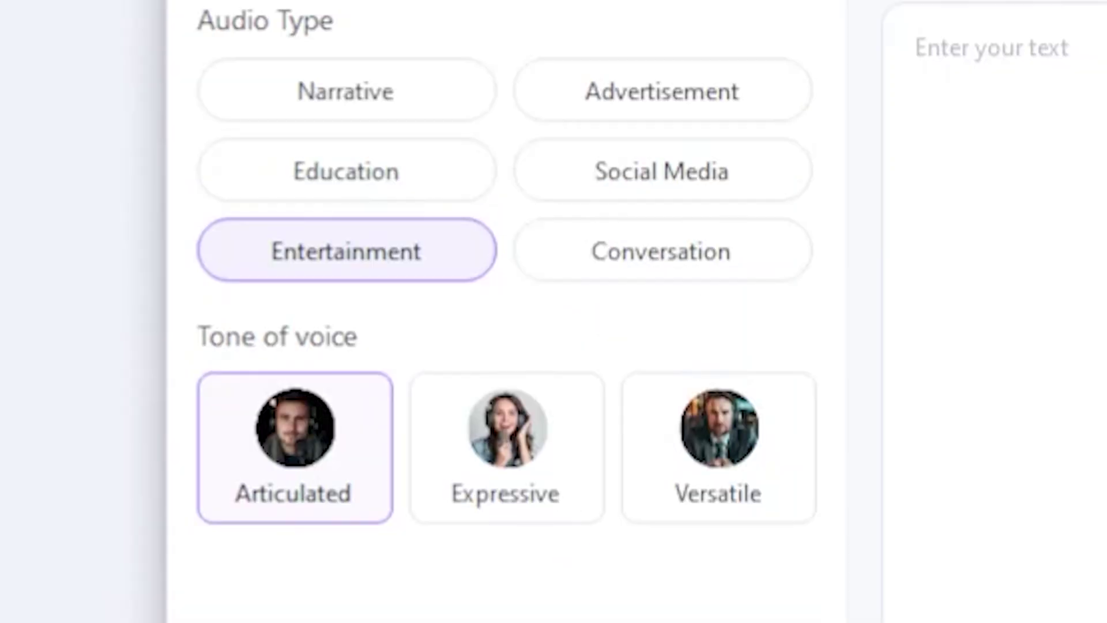
{"action": "mouse_move", "coordinate": [233, 534]}
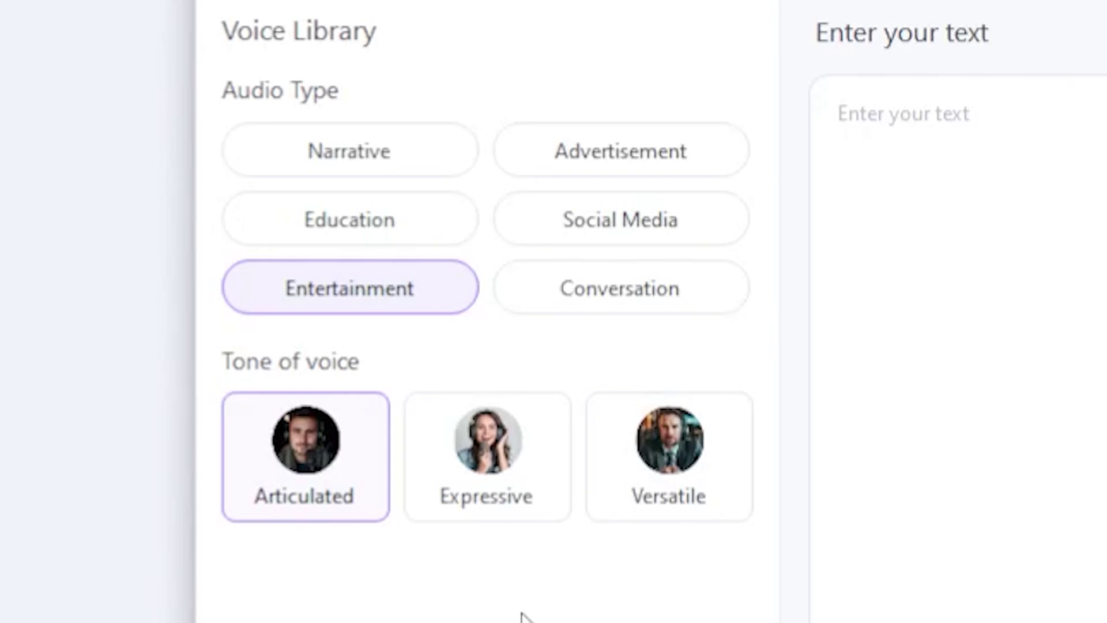
{"action": "mouse_move", "coordinate": [518, 494]}
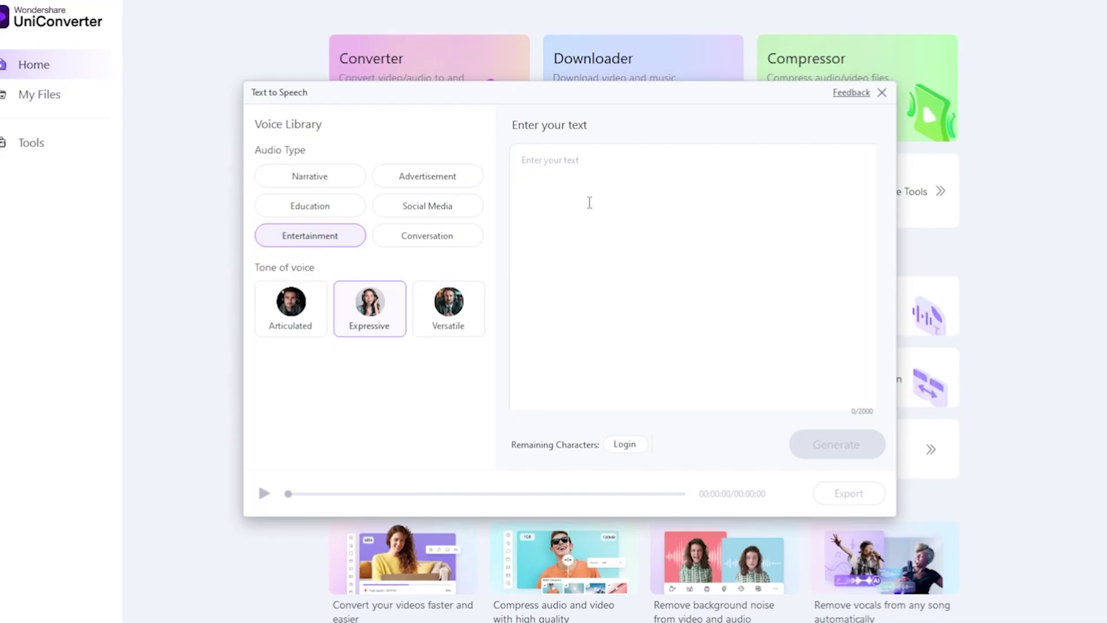
Paste the San Francisco welcome paragraph and generate its voiceover
{"action": "key", "text": "ctrl+v"}
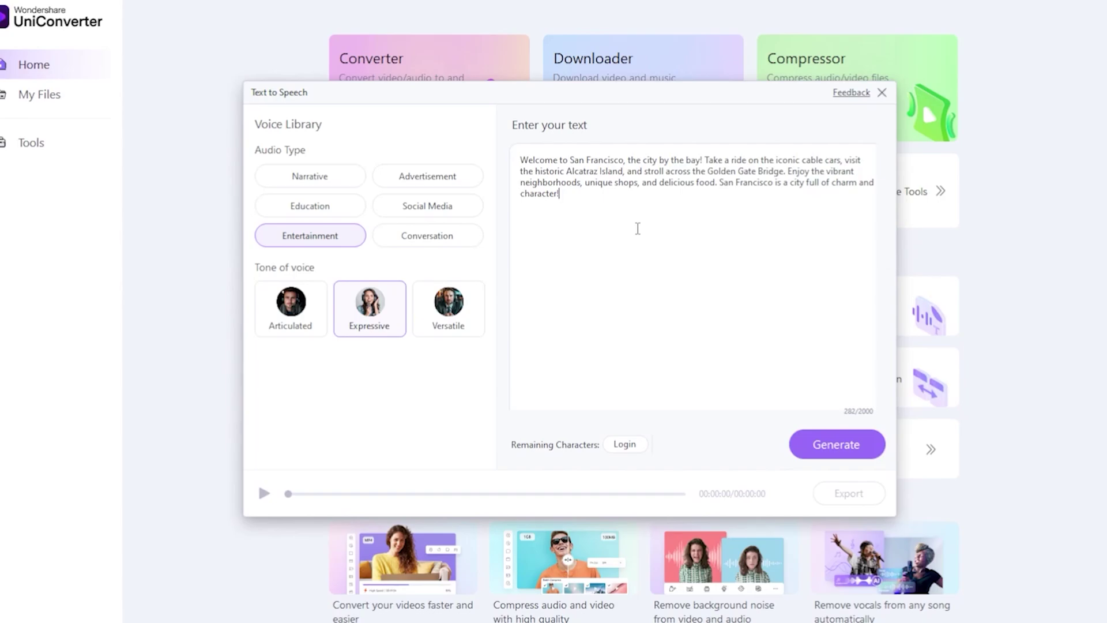
{"action": "left_click", "coordinate": [825, 444]}
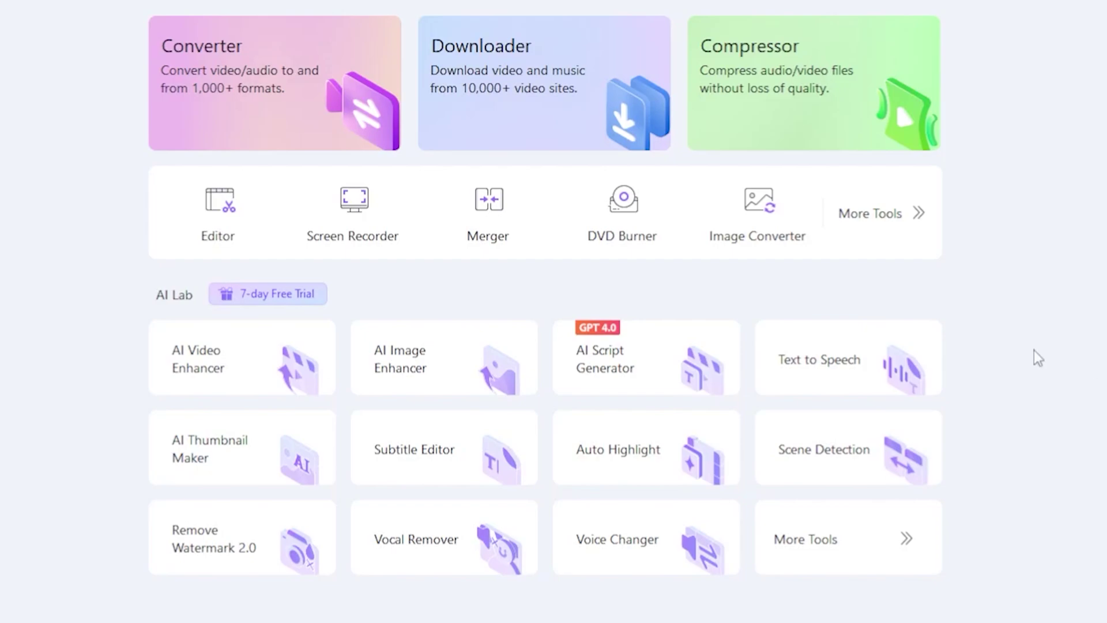
In the AI Script Generator, paste the topic 'Best Places to Visit in the USA'
{"action": "left_click", "coordinate": [640, 363]}
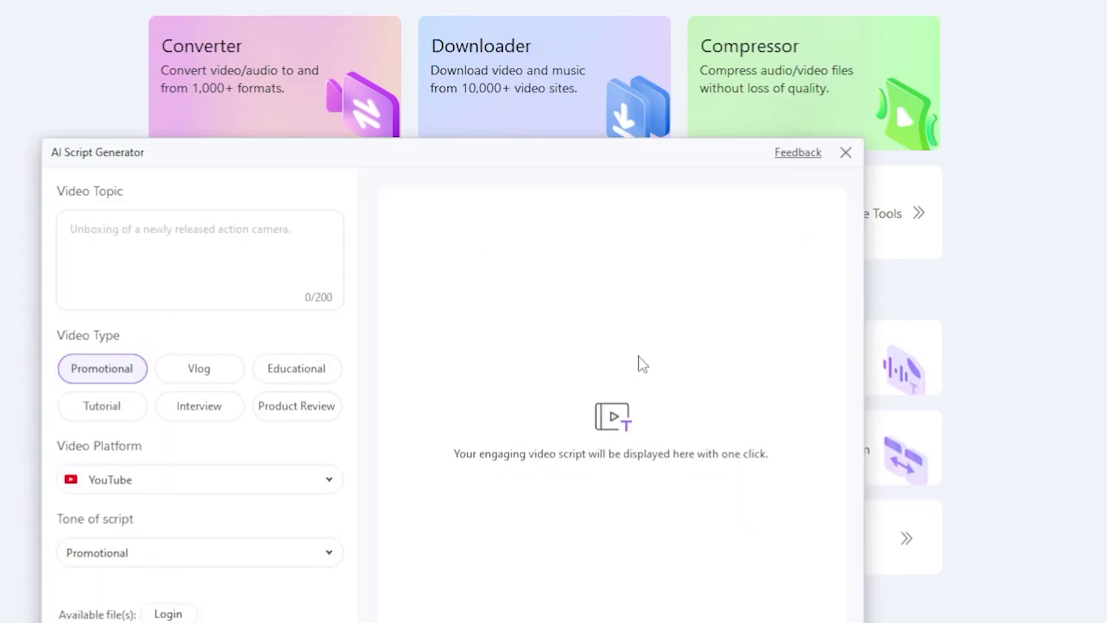
{"action": "left_click", "coordinate": [99, 219]}
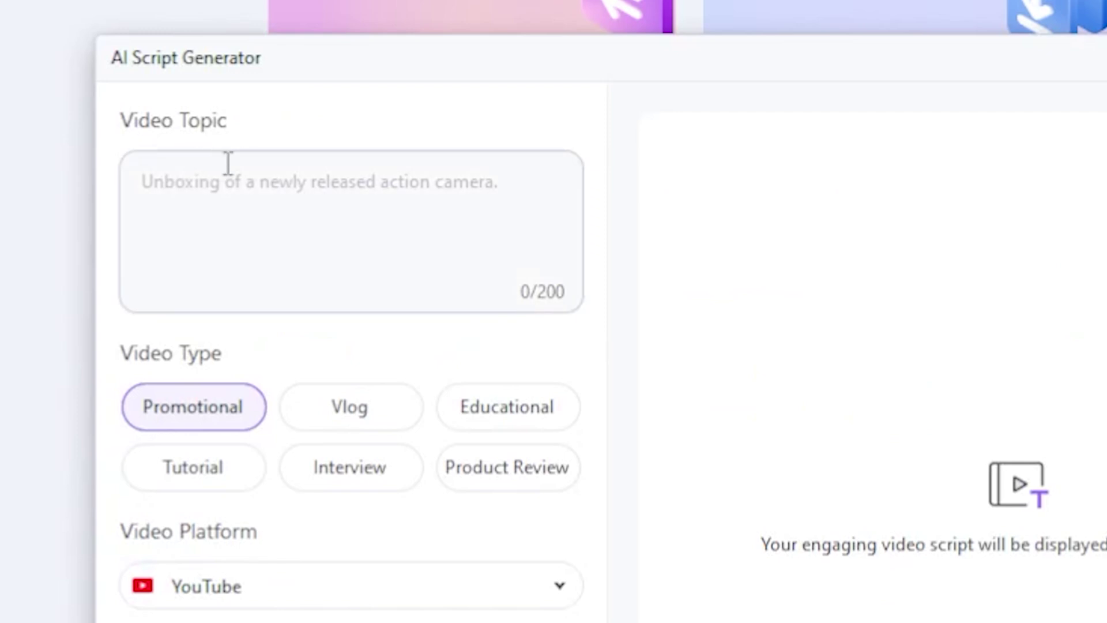
{"action": "left_click", "coordinate": [200, 240]}
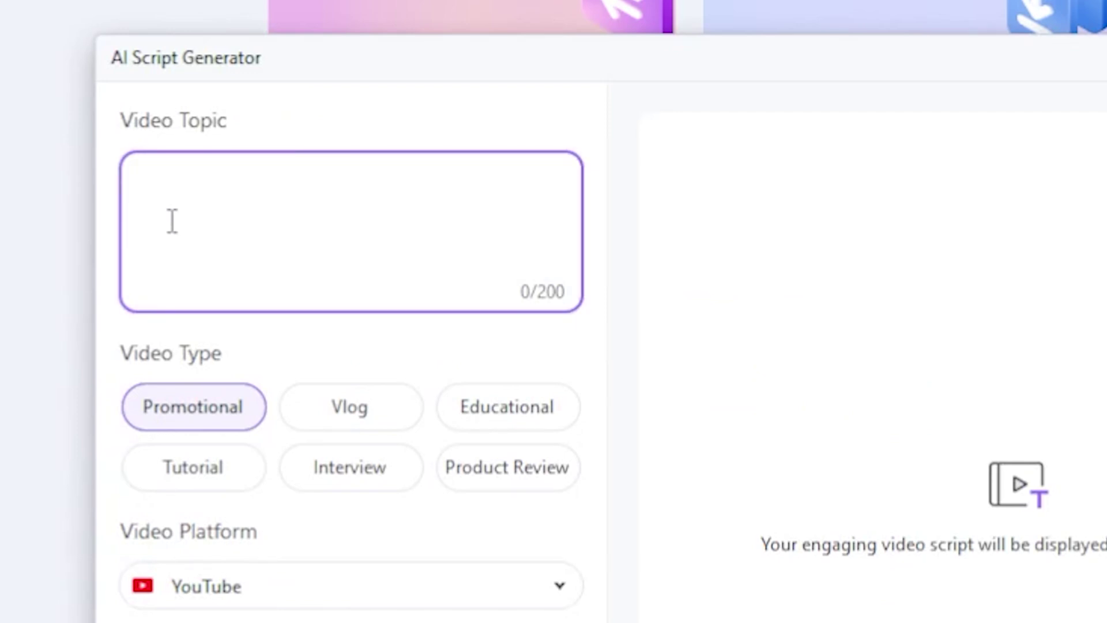
{"action": "type", "text": "Best Places to Visit in the USA"}
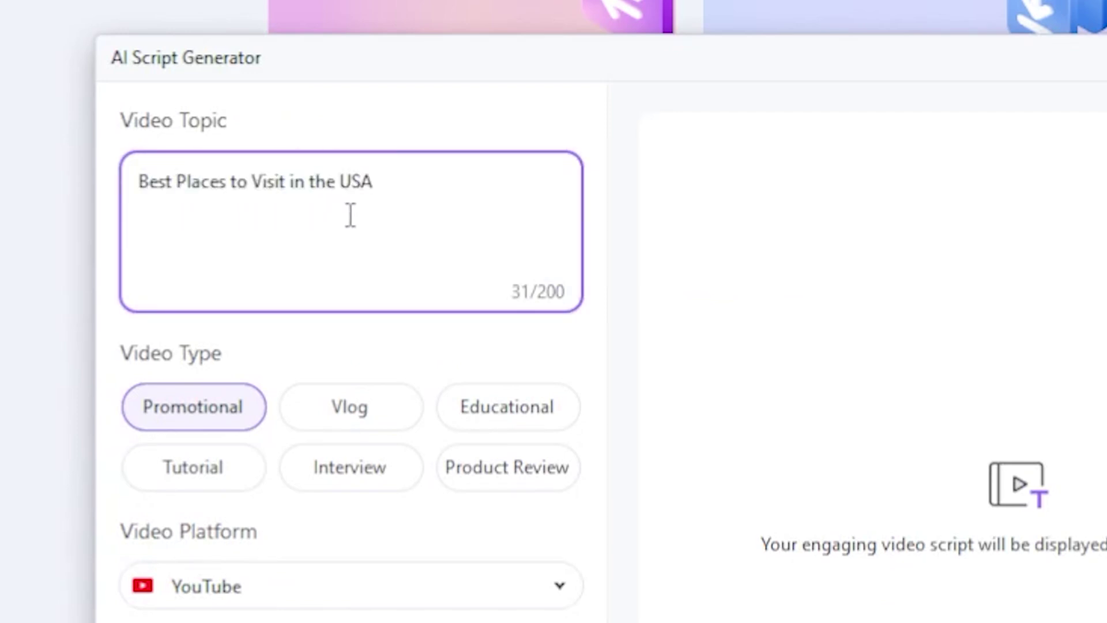
{"action": "left_click", "coordinate": [283, 368]}
Set the script type to Educational, keep YouTube as platform, and choose Casual tone
{"action": "left_click", "coordinate": [476, 414]}
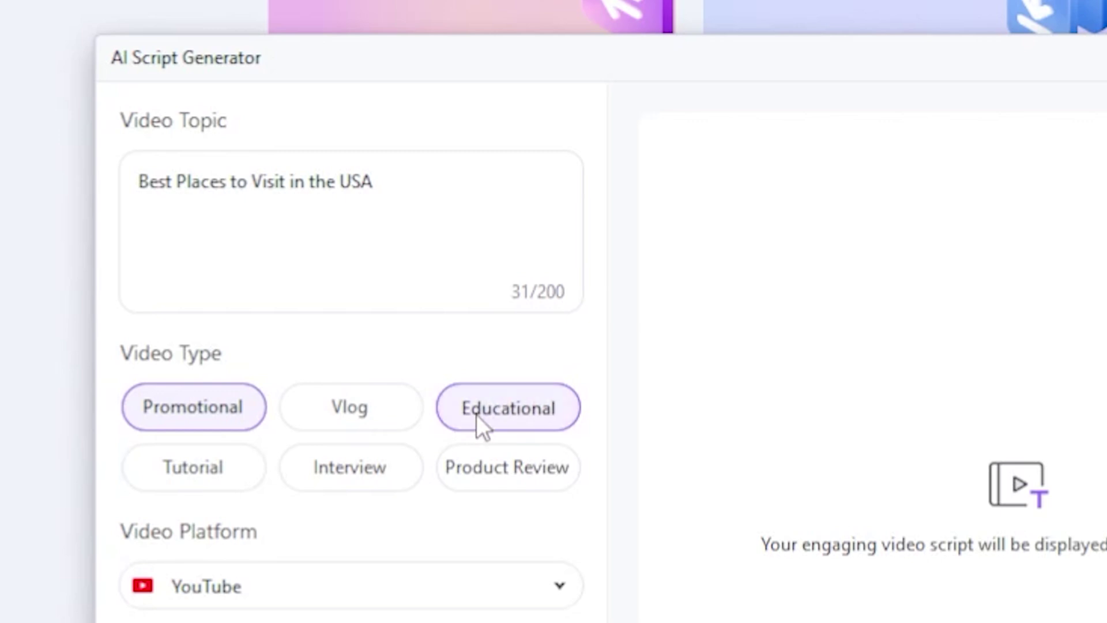
{"action": "left_click", "coordinate": [387, 423]}
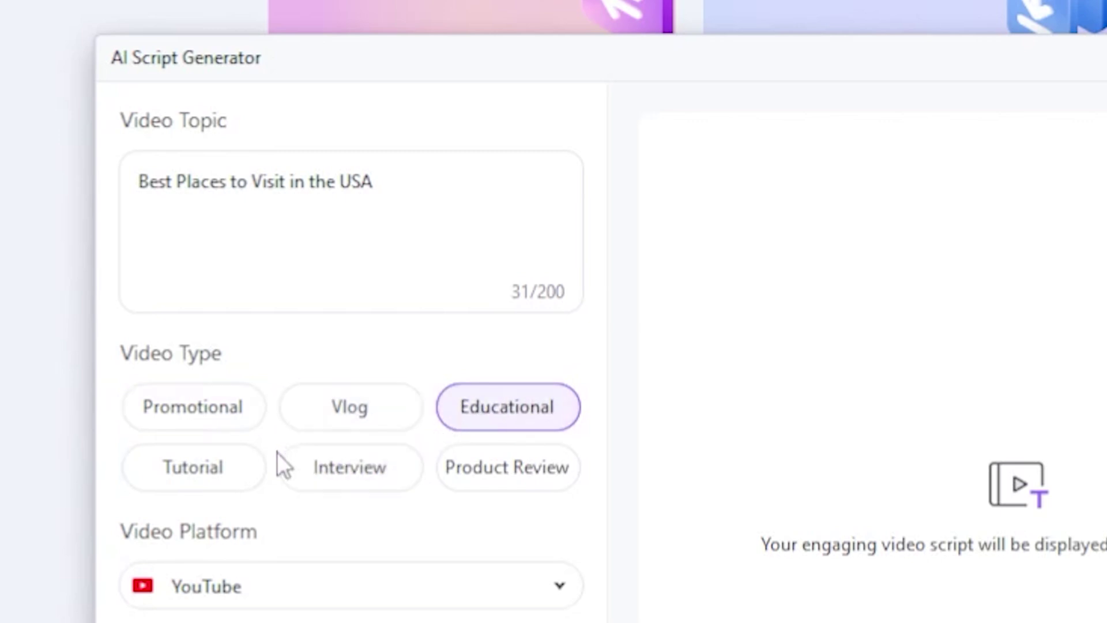
{"action": "left_click", "coordinate": [190, 587]}
{"action": "left_click", "coordinate": [199, 409]}
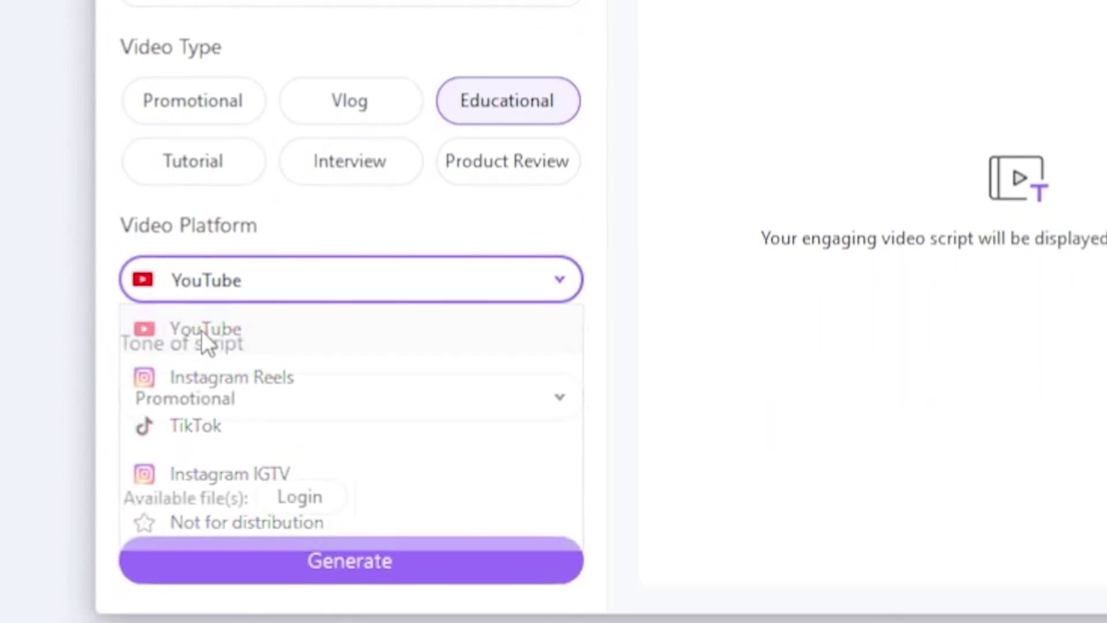
{"action": "left_click", "coordinate": [243, 400]}
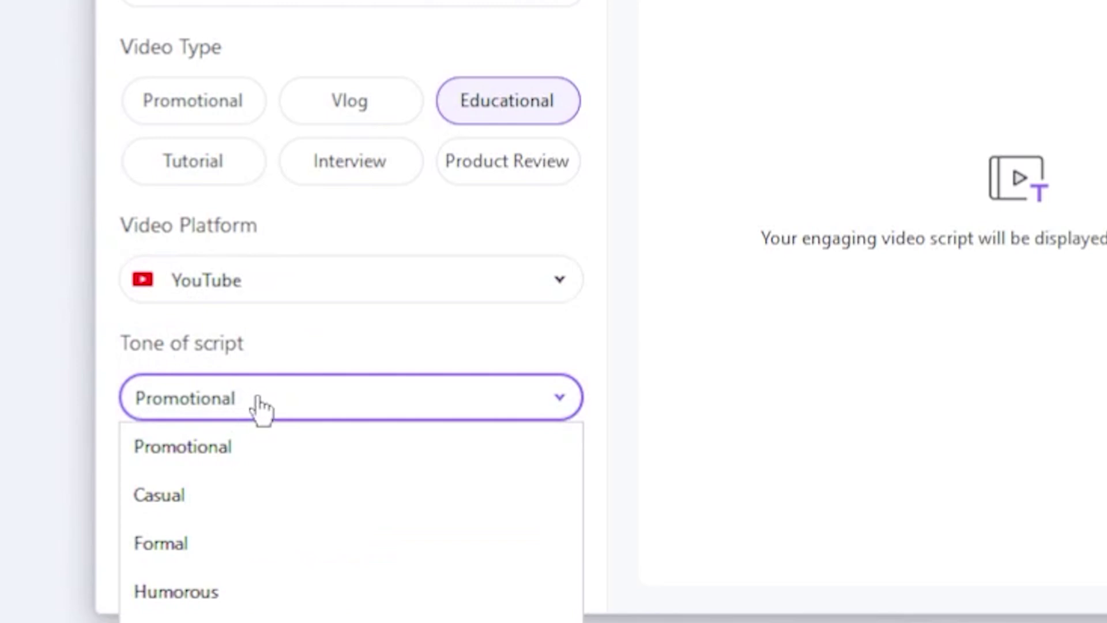
{"action": "left_click", "coordinate": [166, 497]}
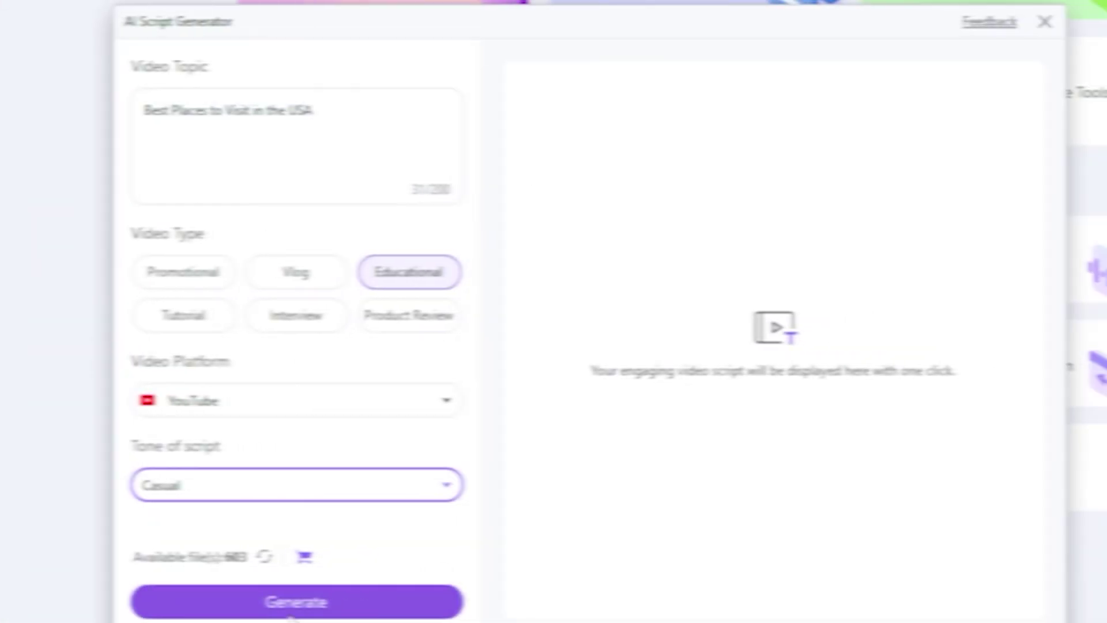
Generate the casual USA travel script and review its opening host paragraph
{"action": "left_click", "coordinate": [253, 605]}
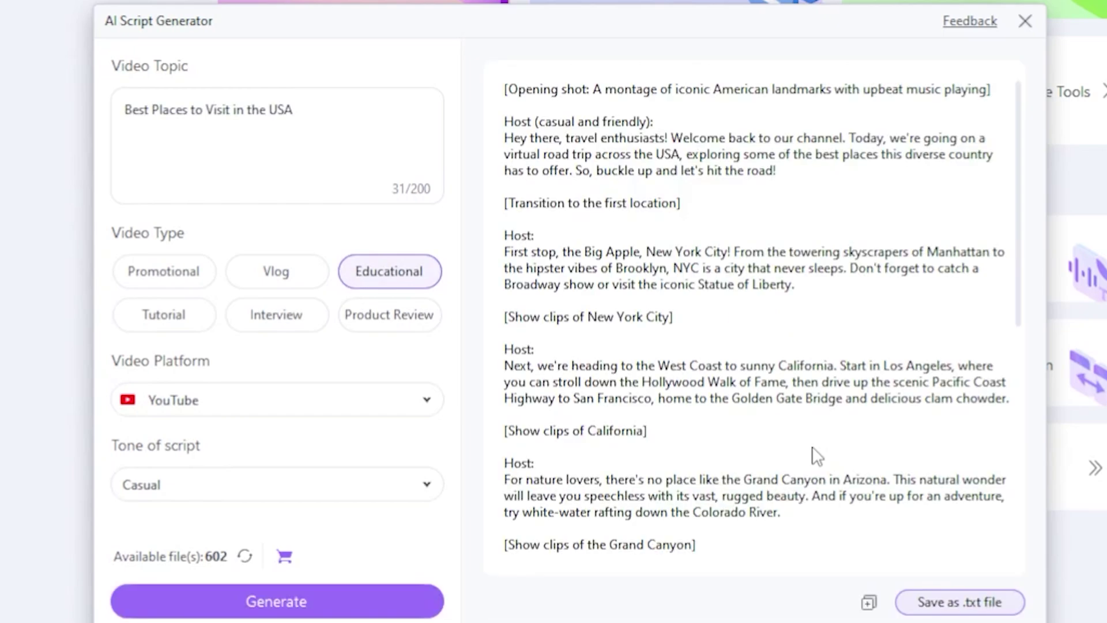
{"action": "left_click_drag", "start_coordinate": [505, 138], "coordinate": [657, 140]}
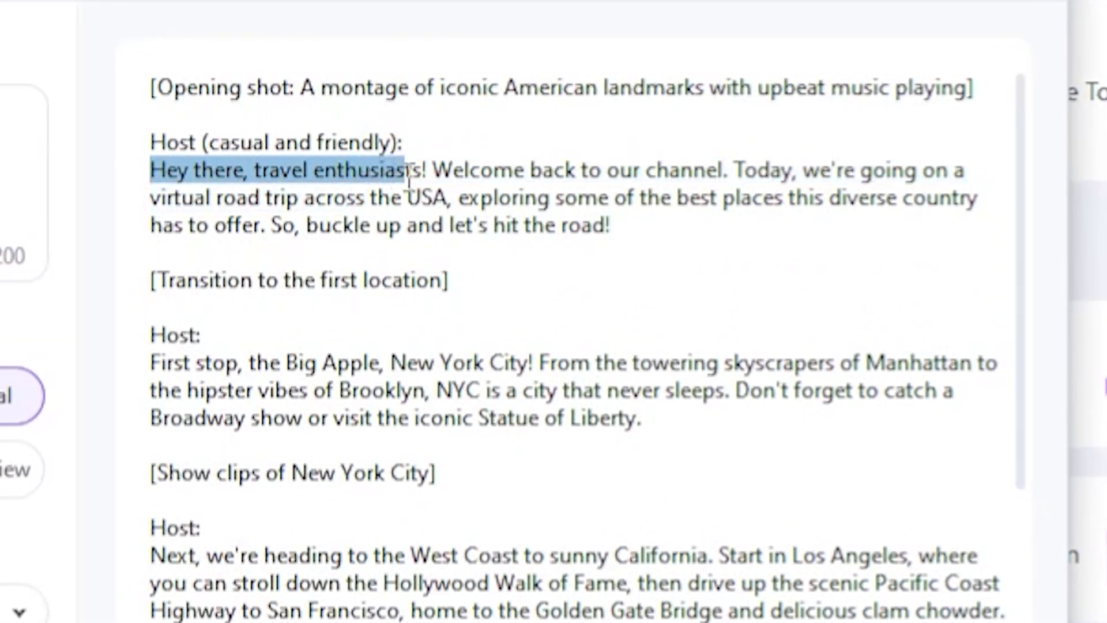
{"action": "left_click_drag", "start_coordinate": [523, 173], "coordinate": [618, 184]}
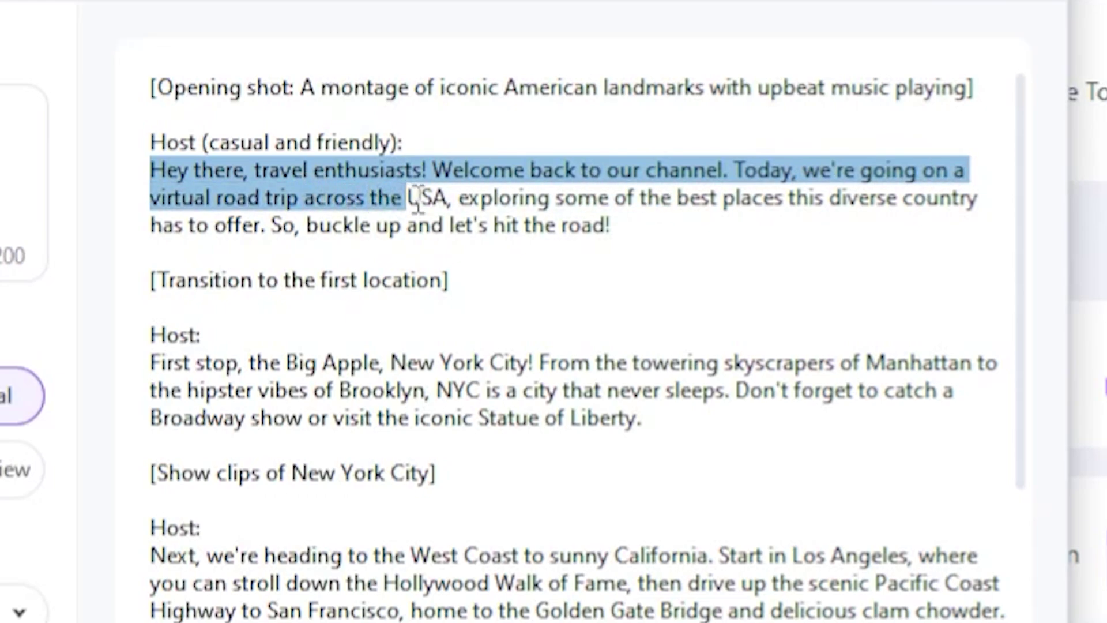
{"action": "left_click_drag", "start_coordinate": [519, 203], "coordinate": [705, 219]}
{"action": "left_click_drag", "start_coordinate": [831, 214], "coordinate": [697, 225]}
Save the generated script as a .txt file and open Educational from File Explorer
{"action": "left_click", "coordinate": [683, 311]}
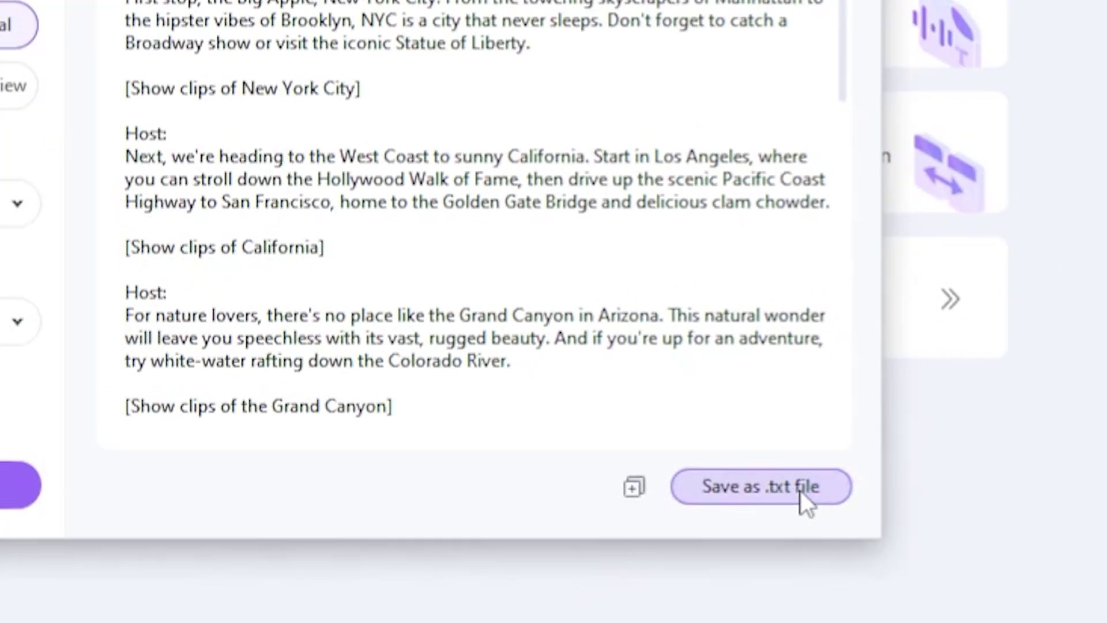
{"action": "left_click", "coordinate": [769, 471]}
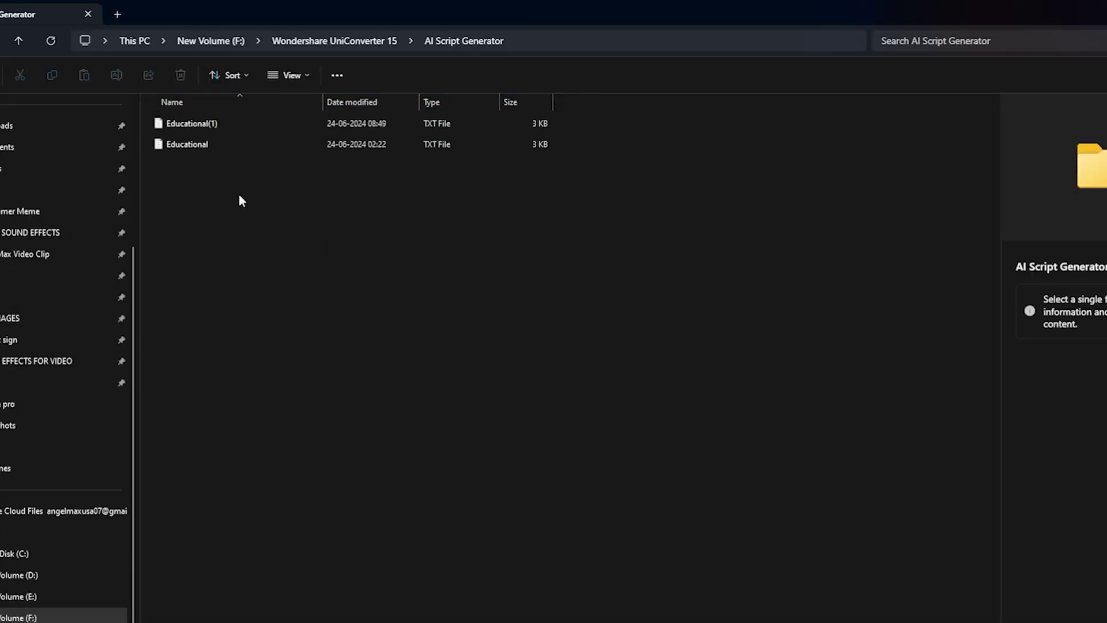
{"action": "double_click", "coordinate": [187, 144]}
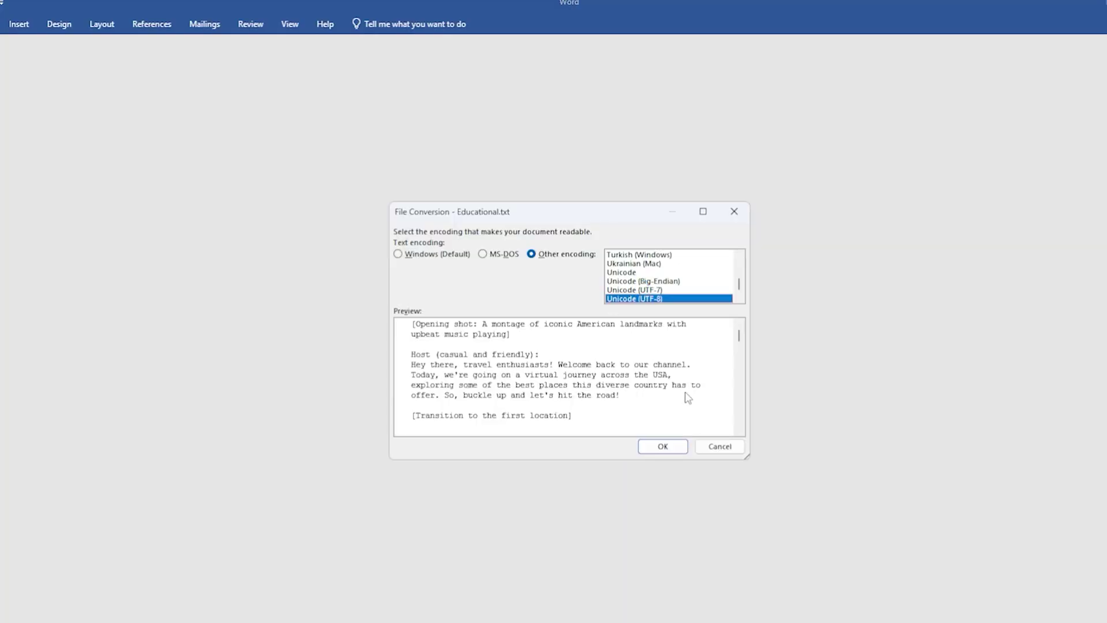
Accept Unicode (UTF-8) encoding to load Educational.txt in Word
{"action": "left_click", "coordinate": [663, 446]}
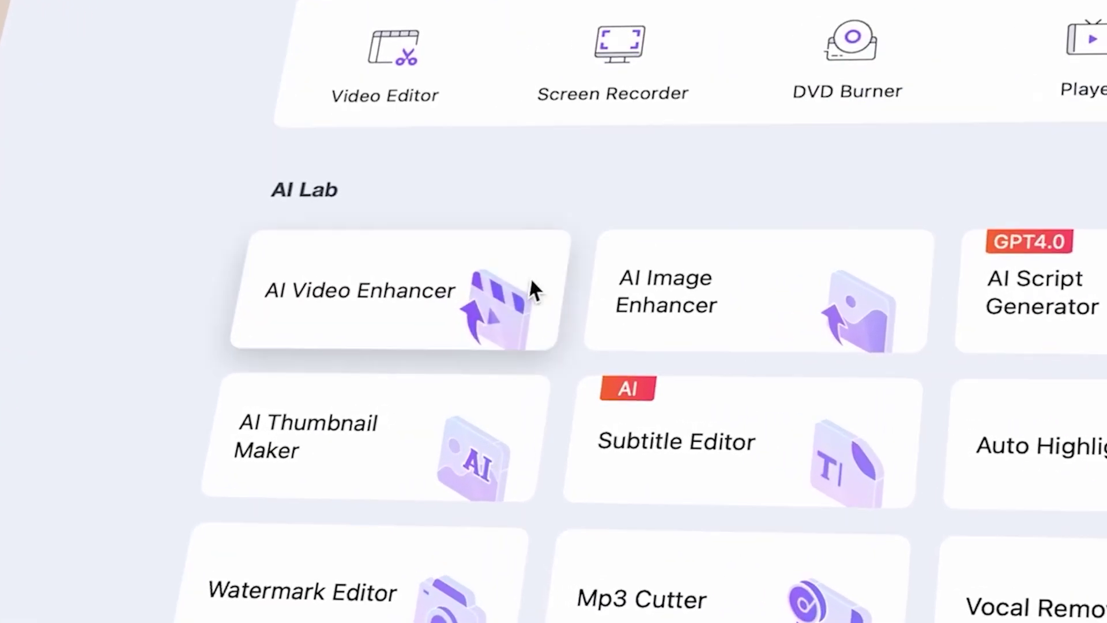
Add the low-res basketball clip to AI Video Enhancer, upscale at 4X(2560*1440), and export
{"action": "left_click", "coordinate": [410, 301]}
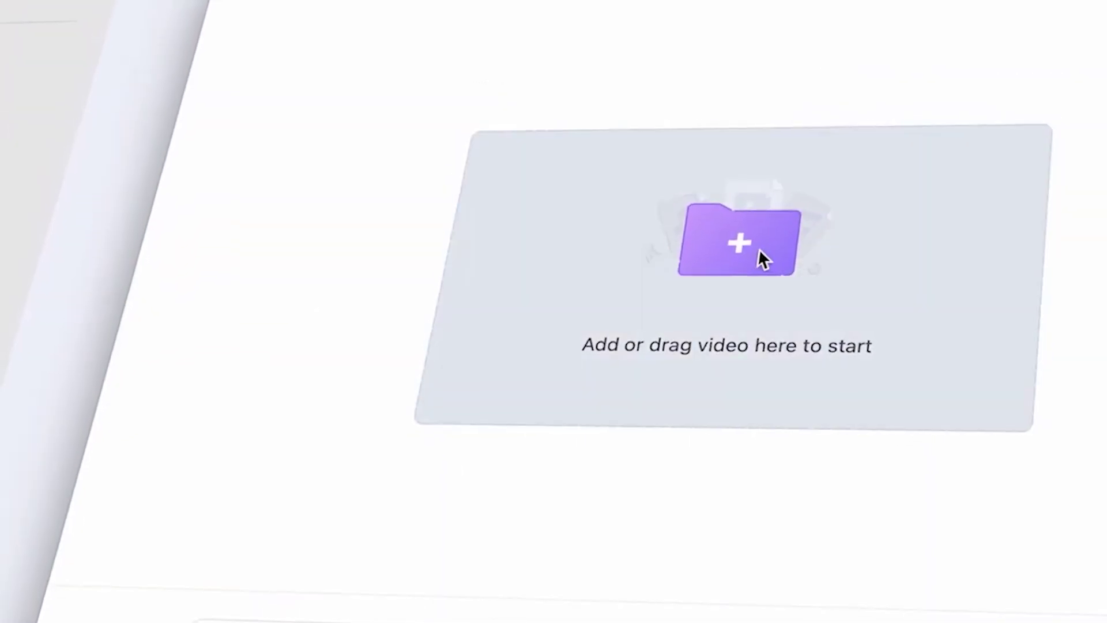
{"action": "left_click", "coordinate": [740, 263]}
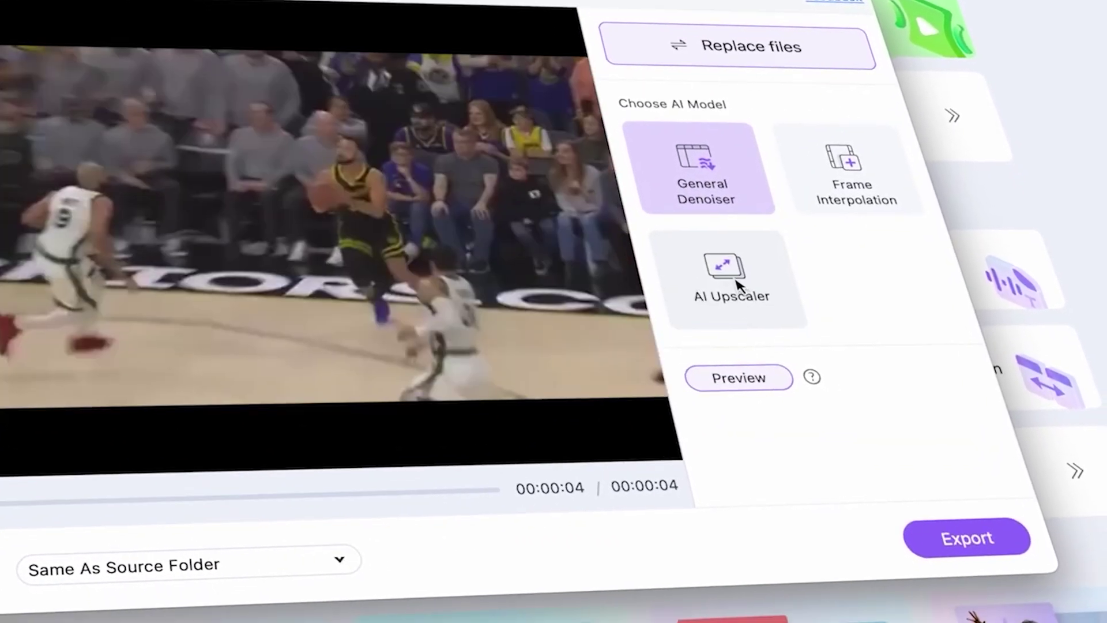
{"action": "left_click", "coordinate": [736, 284]}
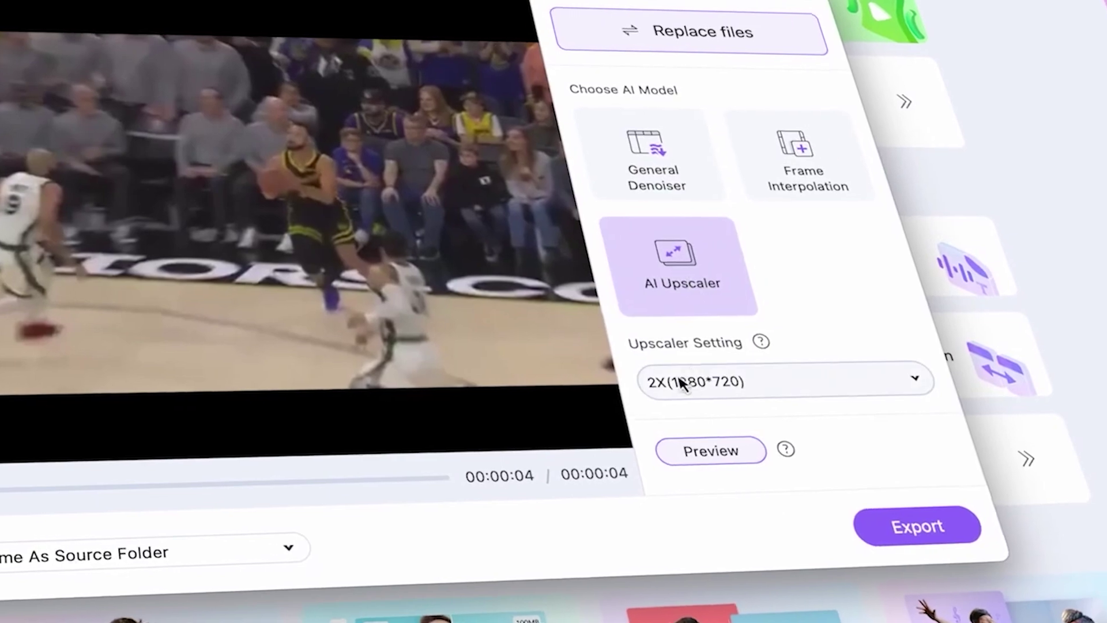
{"action": "left_click", "coordinate": [755, 383]}
{"action": "left_click", "coordinate": [754, 461]}
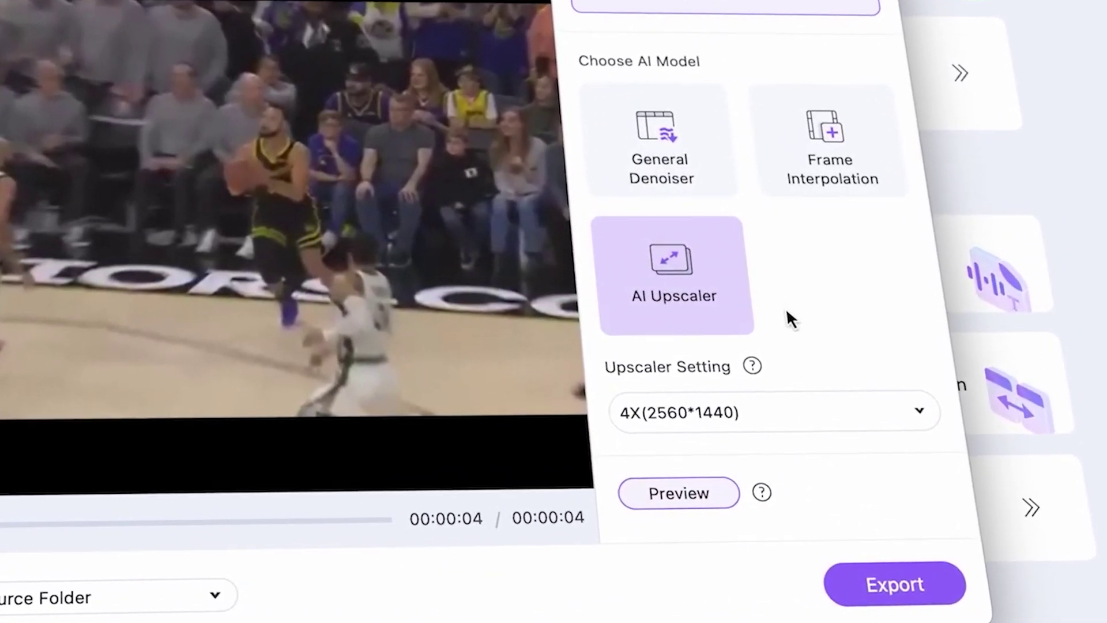
{"action": "left_click", "coordinate": [889, 565]}
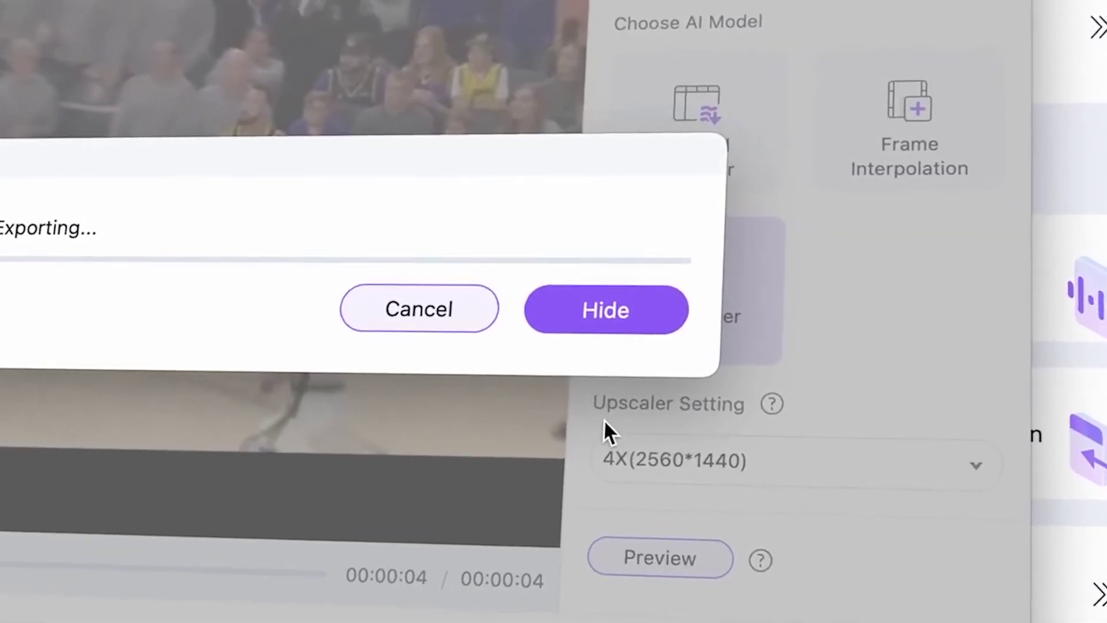